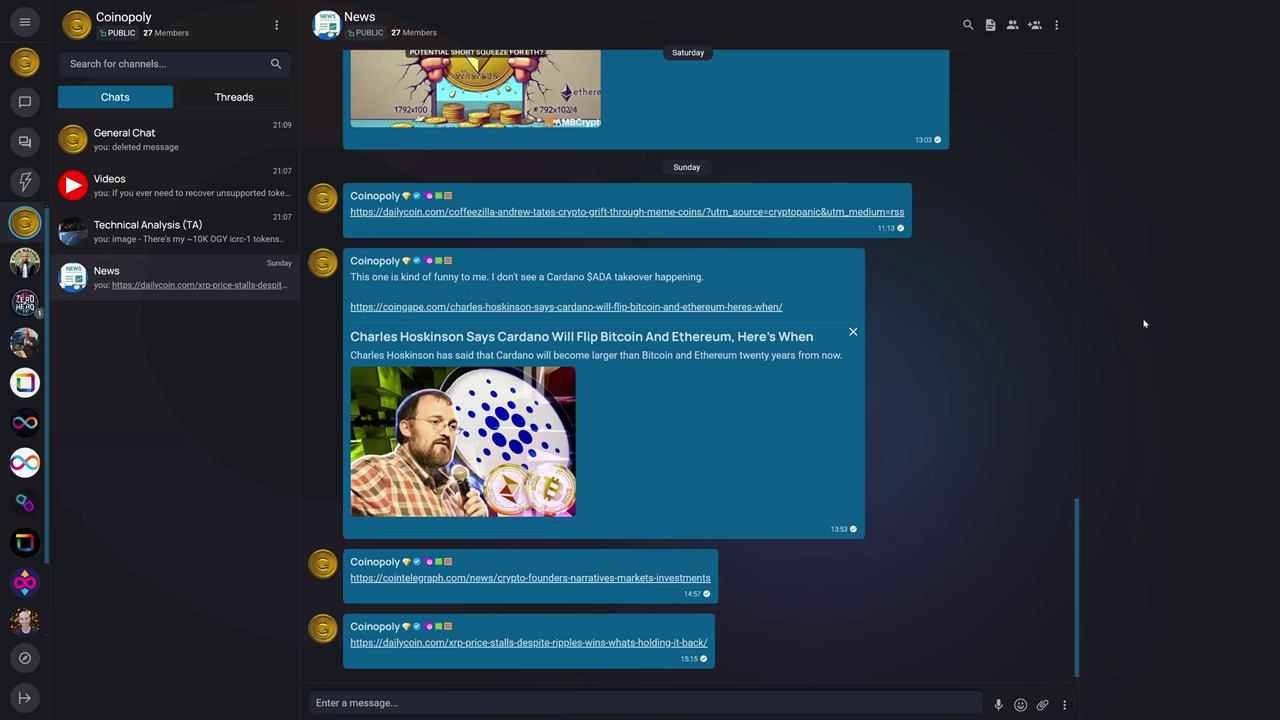
Open the OpenChat wallet and locate the two OGY token entries in its token list.
{"action": "left_click", "coordinate": [25, 22]}
{"action": "left_click", "coordinate": [83, 23]}
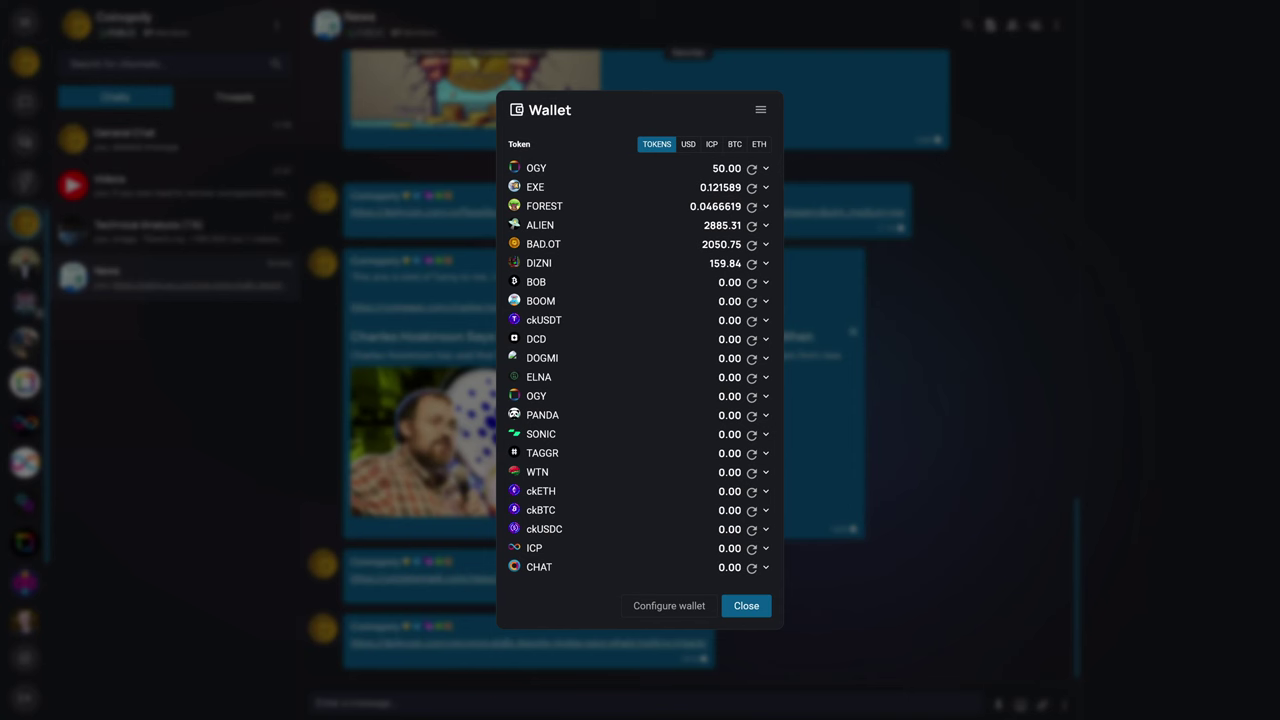
{"action": "left_click_drag", "start_coordinate": [549, 168], "coordinate": [526, 168]}
{"action": "double_click", "coordinate": [536, 396]}
{"action": "left_click", "coordinate": [614, 118]}
Check the actions for the first OGY token and the wallet's own options, and compare the two OGY entries.
{"action": "left_click", "coordinate": [766, 169]}
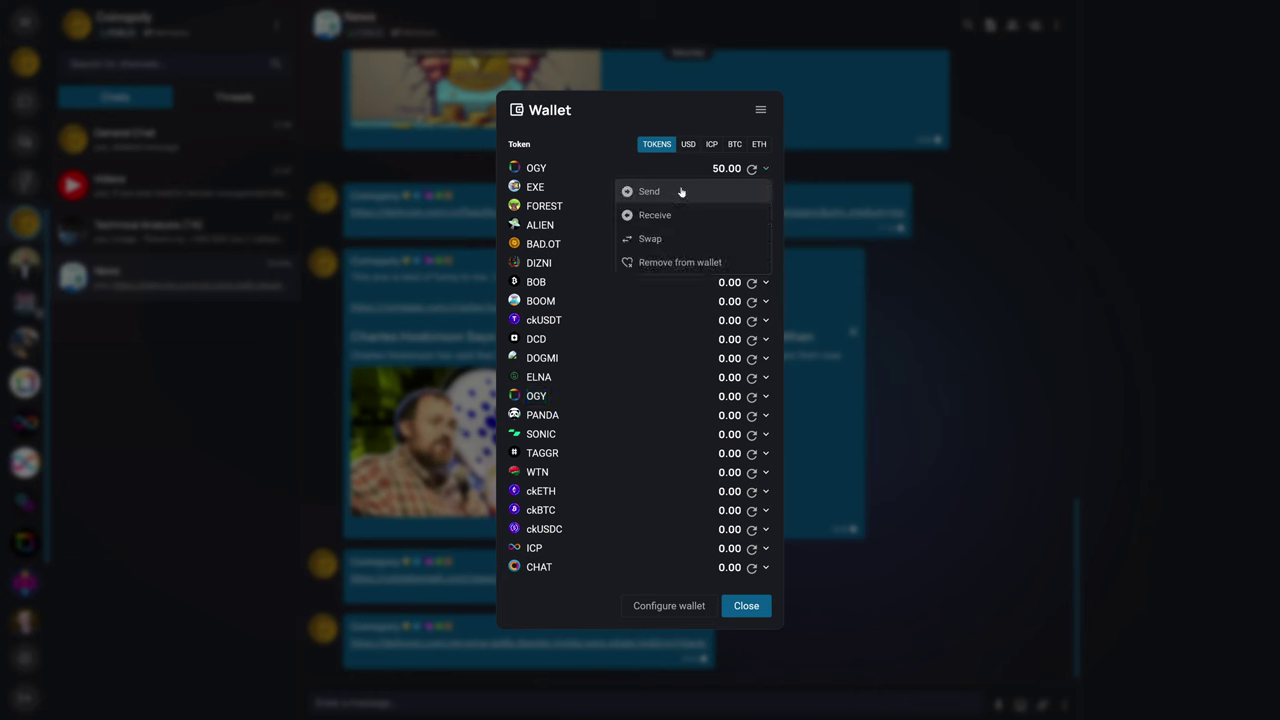
{"action": "left_click", "coordinate": [610, 122]}
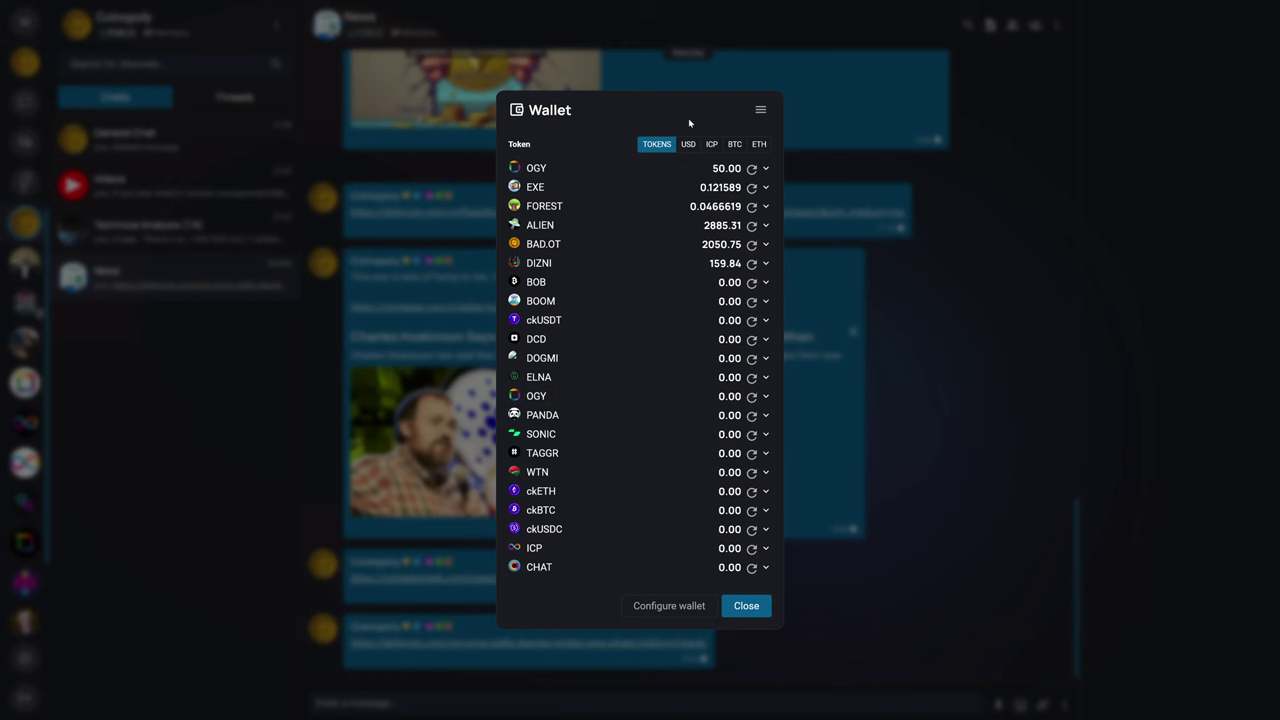
{"action": "left_click", "coordinate": [761, 111]}
{"action": "left_click", "coordinate": [624, 110]}
{"action": "left_click_drag", "start_coordinate": [526, 168], "coordinate": [553, 170]}
{"action": "double_click", "coordinate": [550, 397]}
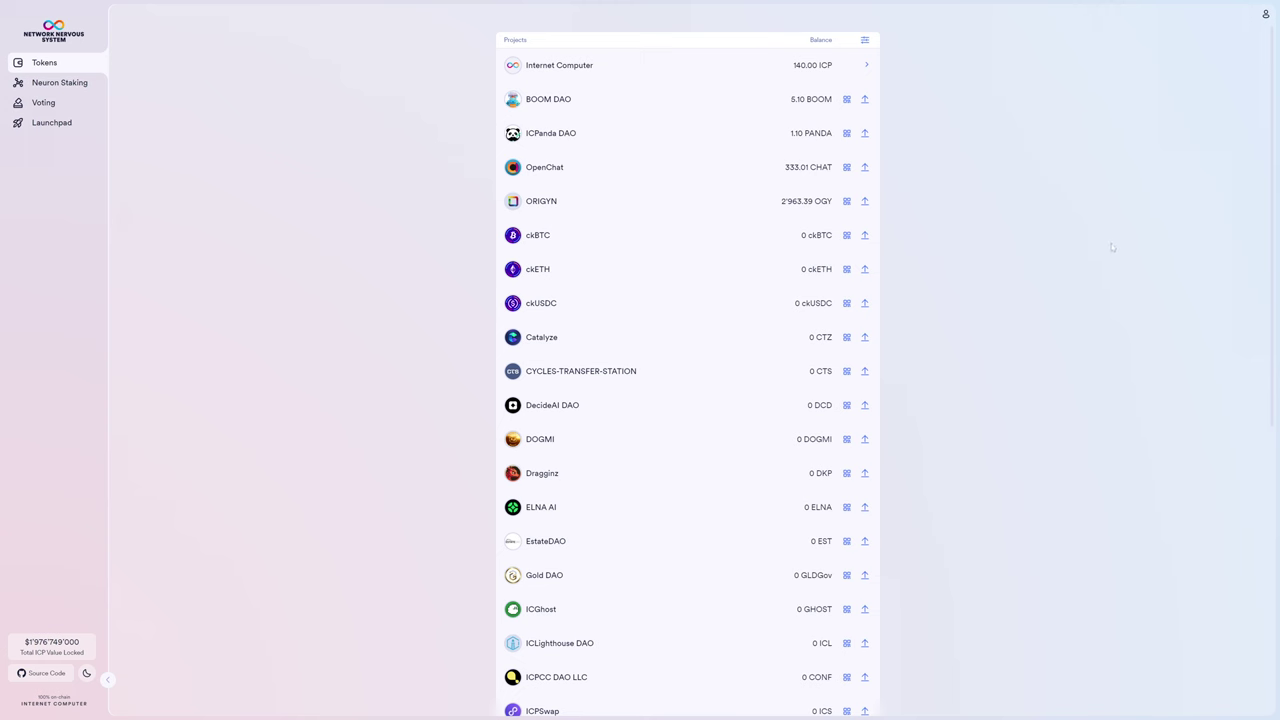
In the Network Nervous System, view the ORIGYN account's OGY receive address and return to the token list.
{"action": "left_click", "coordinate": [562, 204]}
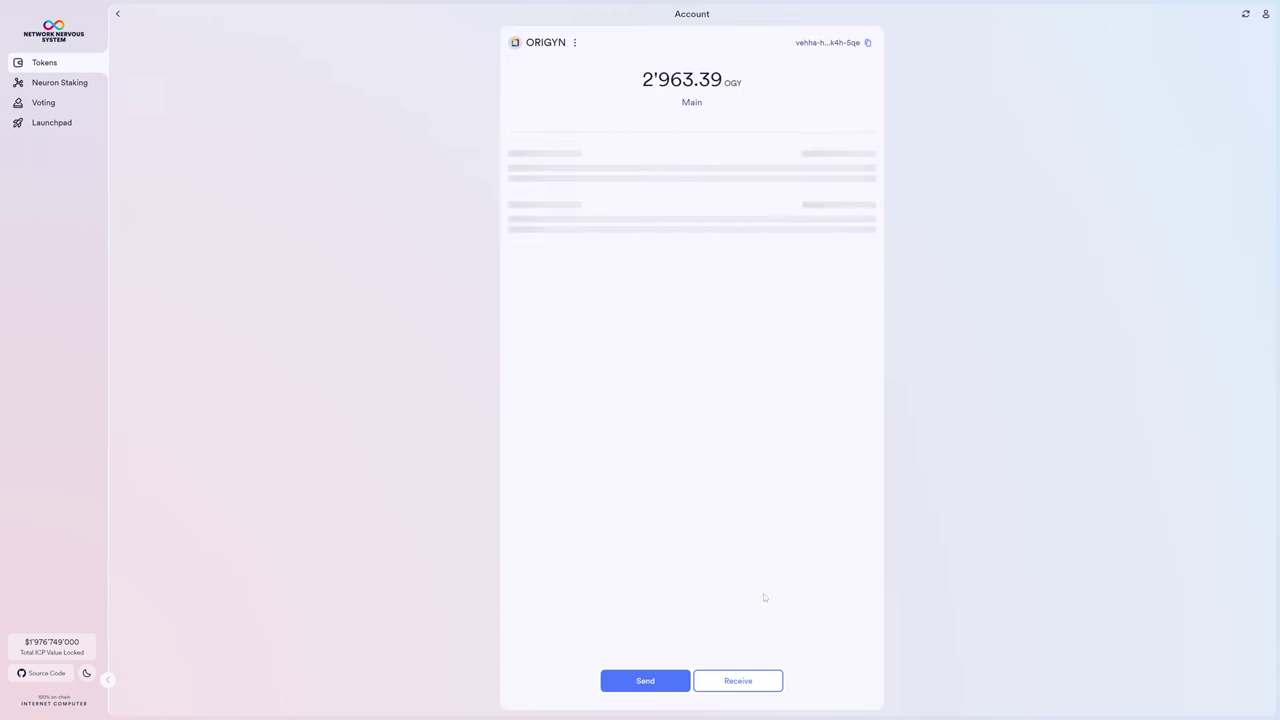
{"action": "left_click", "coordinate": [738, 680]}
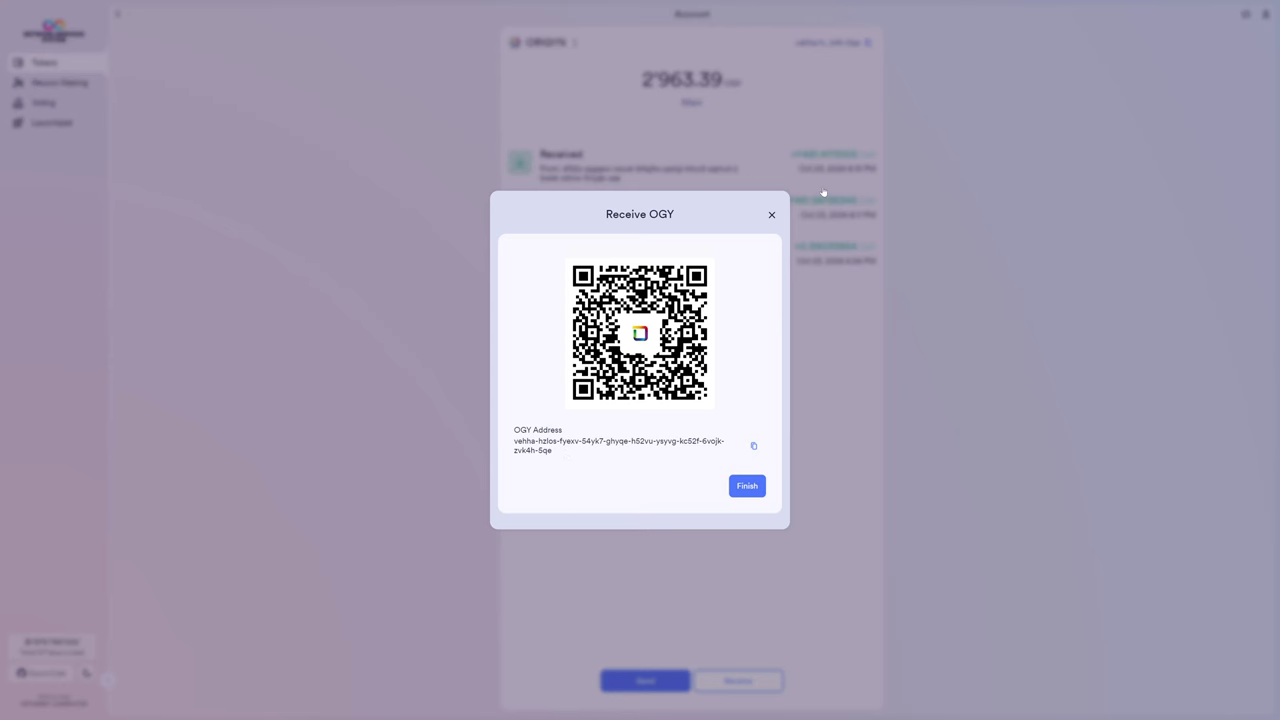
{"action": "left_click", "coordinate": [771, 214]}
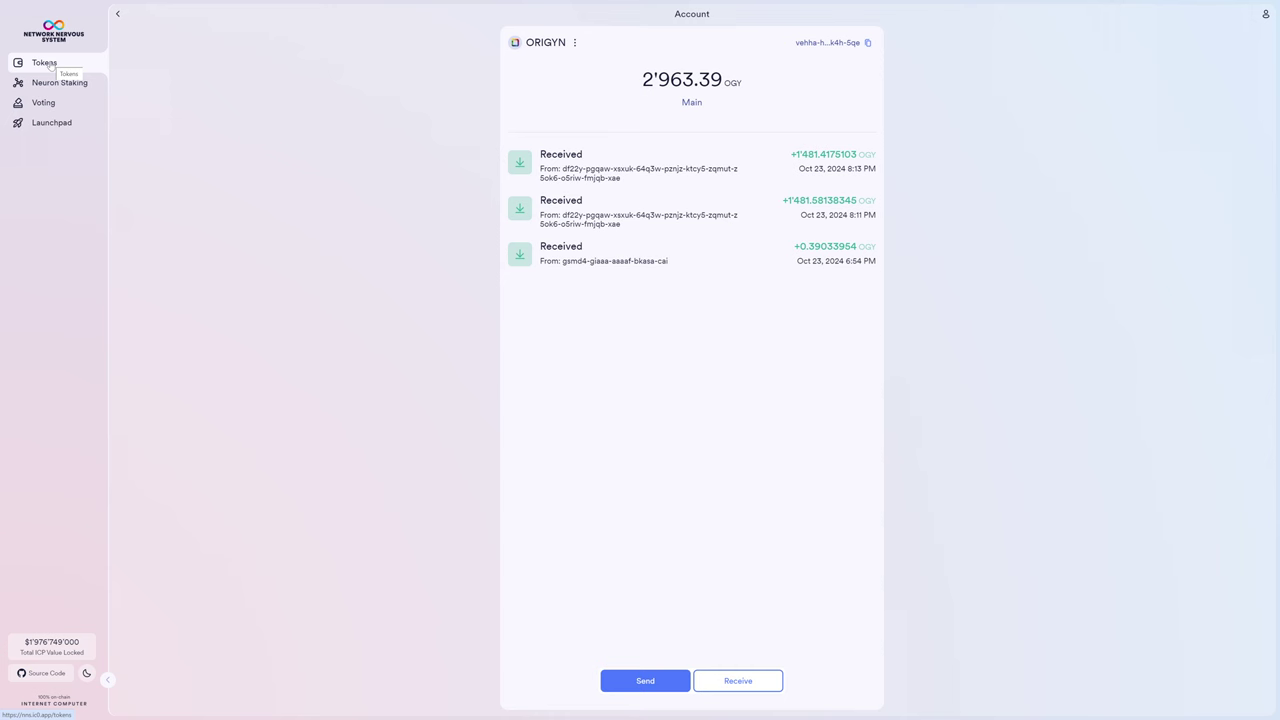
{"action": "left_click", "coordinate": [49, 66]}
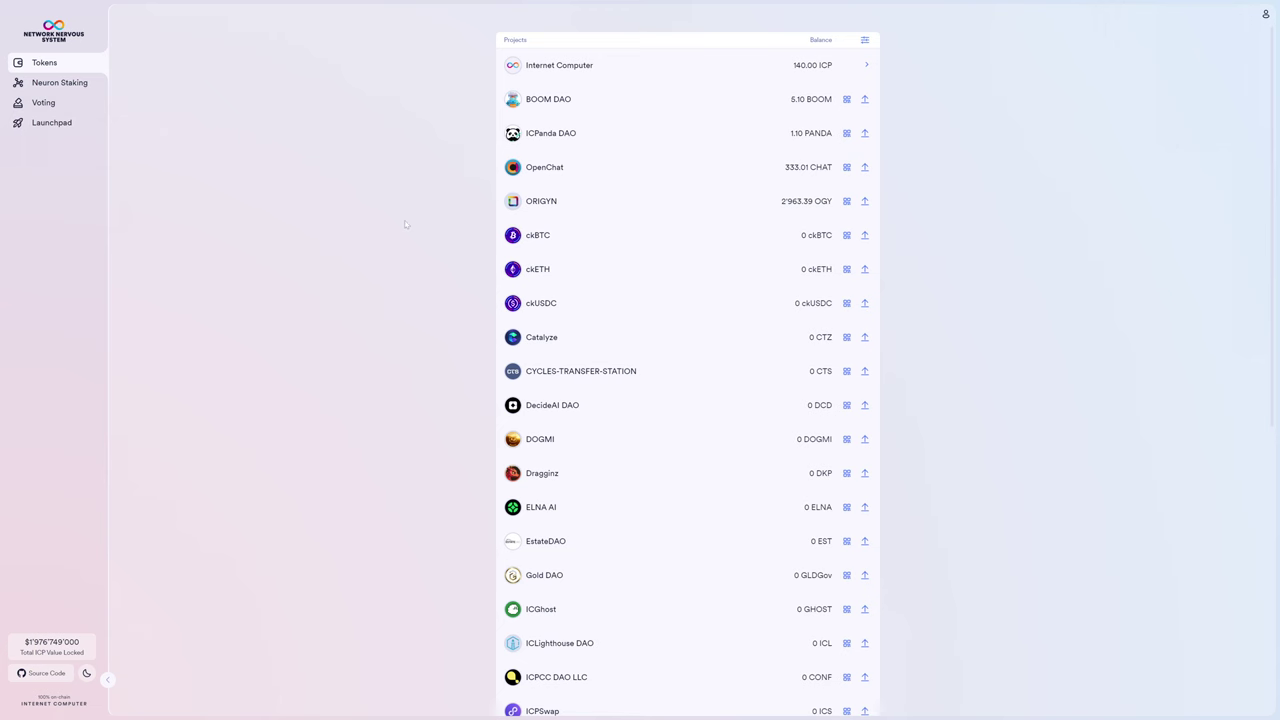
Open the browser's developer console on the token list and run __experimentalAddIcrc1Token without an argument.
{"action": "right_click", "coordinate": [405, 228]}
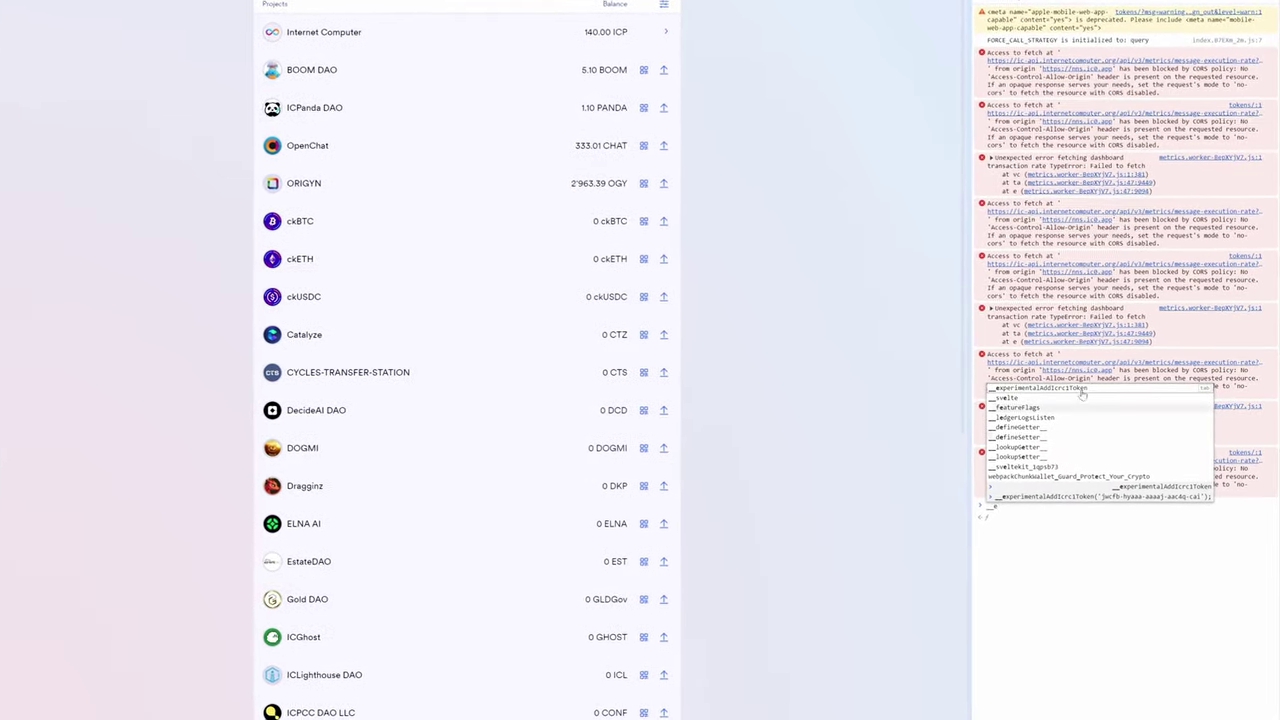
{"action": "left_click", "coordinate": [1082, 390]}
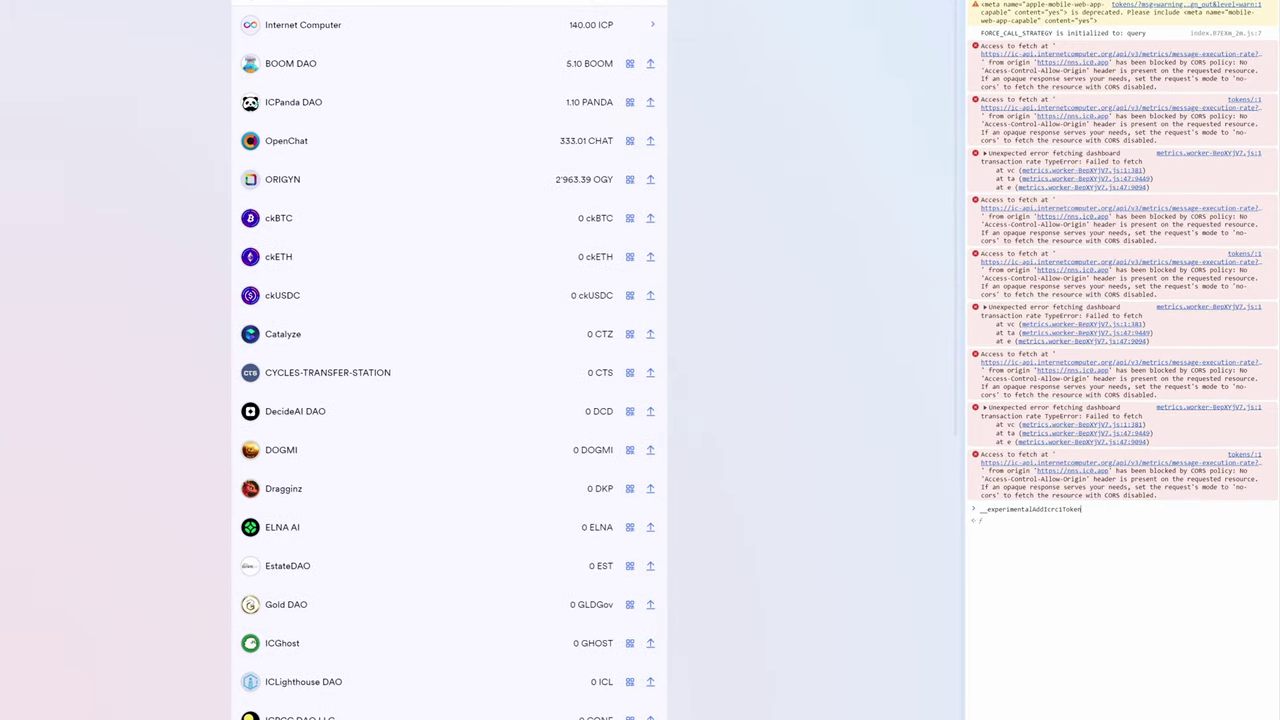
{"action": "key", "text": "Return"}
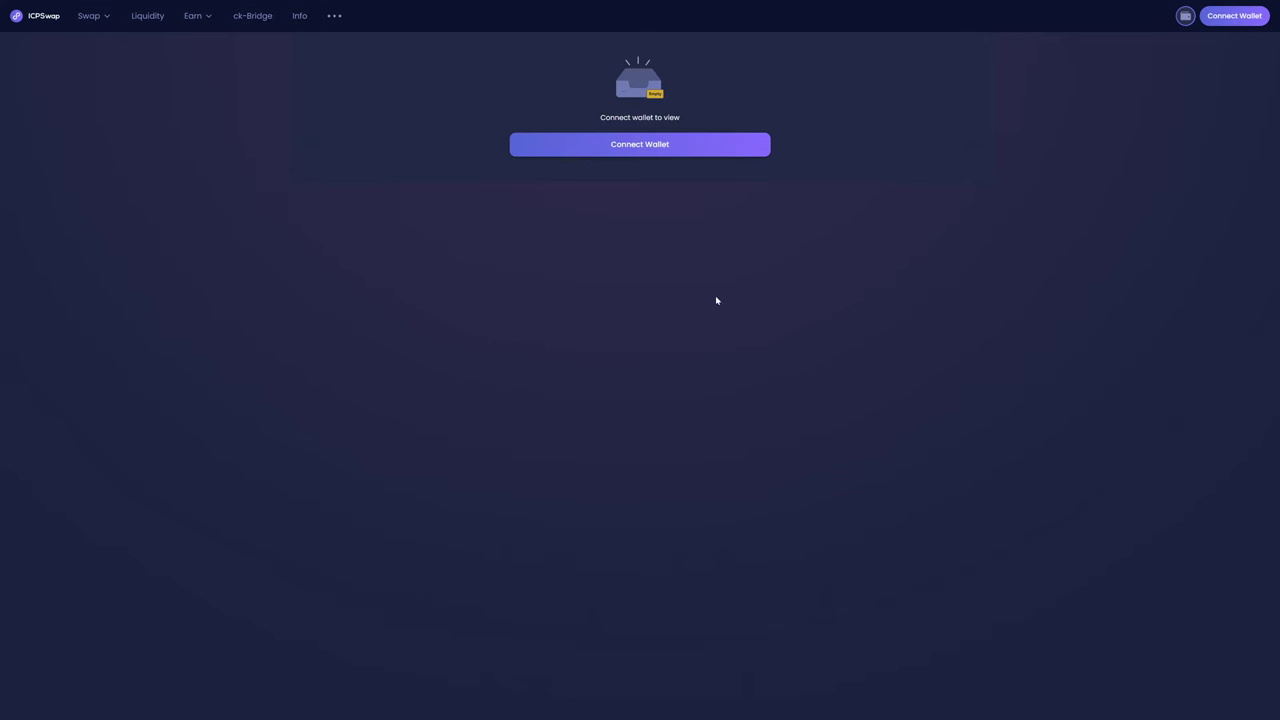
In ICPSwap, connect the wallet through Internet Identity and add the ICRC-1 Origyn OGY token, searching for "origin".
{"action": "left_click", "coordinate": [670, 148]}
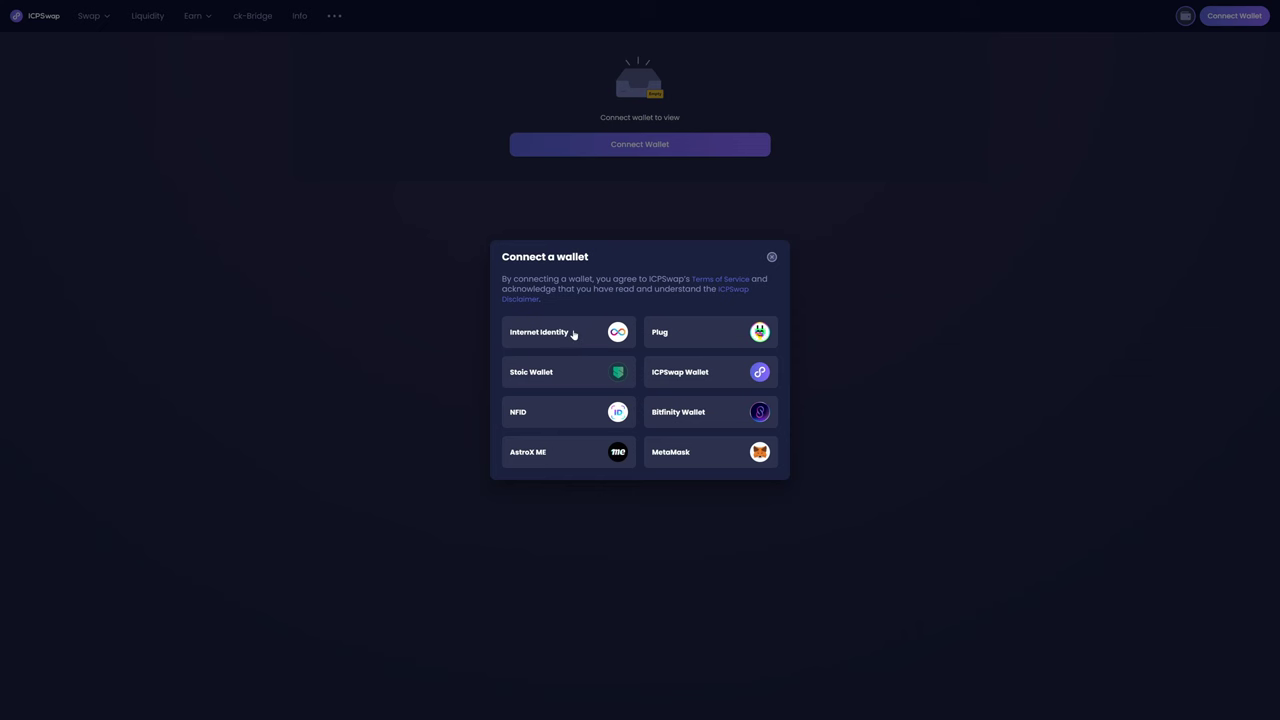
{"action": "left_click", "coordinate": [574, 334]}
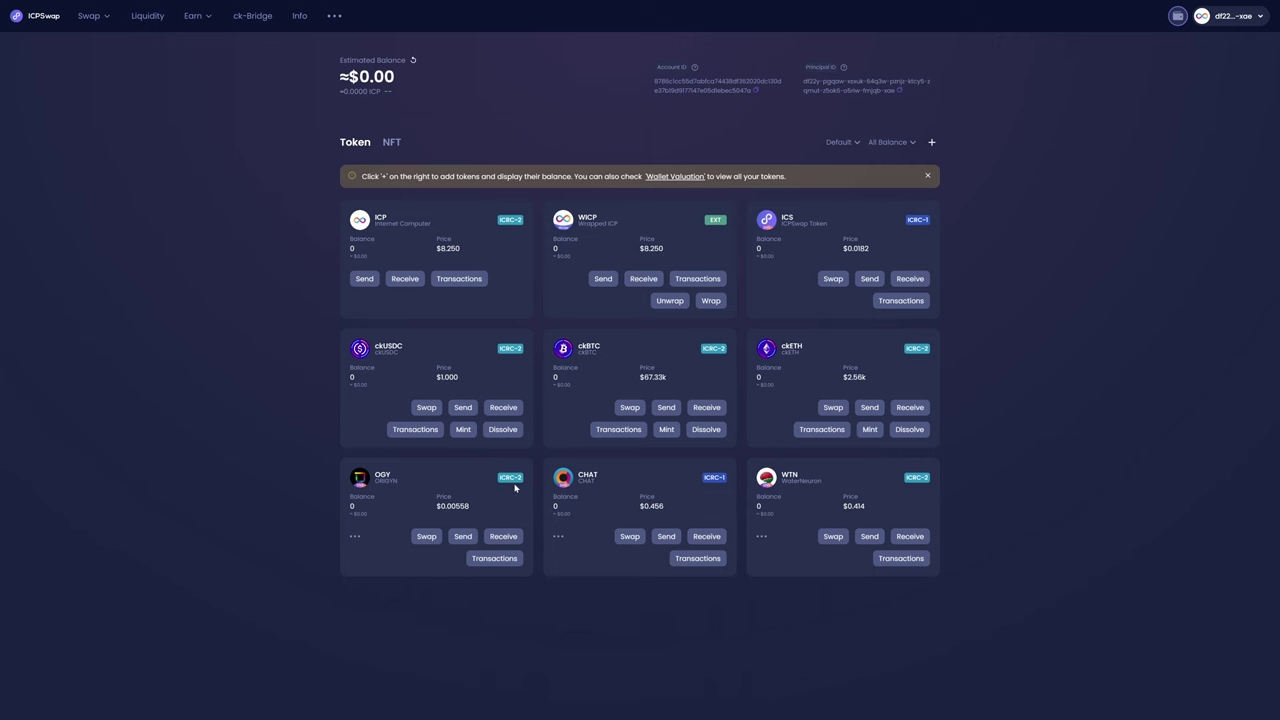
{"action": "left_click", "coordinate": [931, 143]}
{"action": "type", "text": "ogy"}
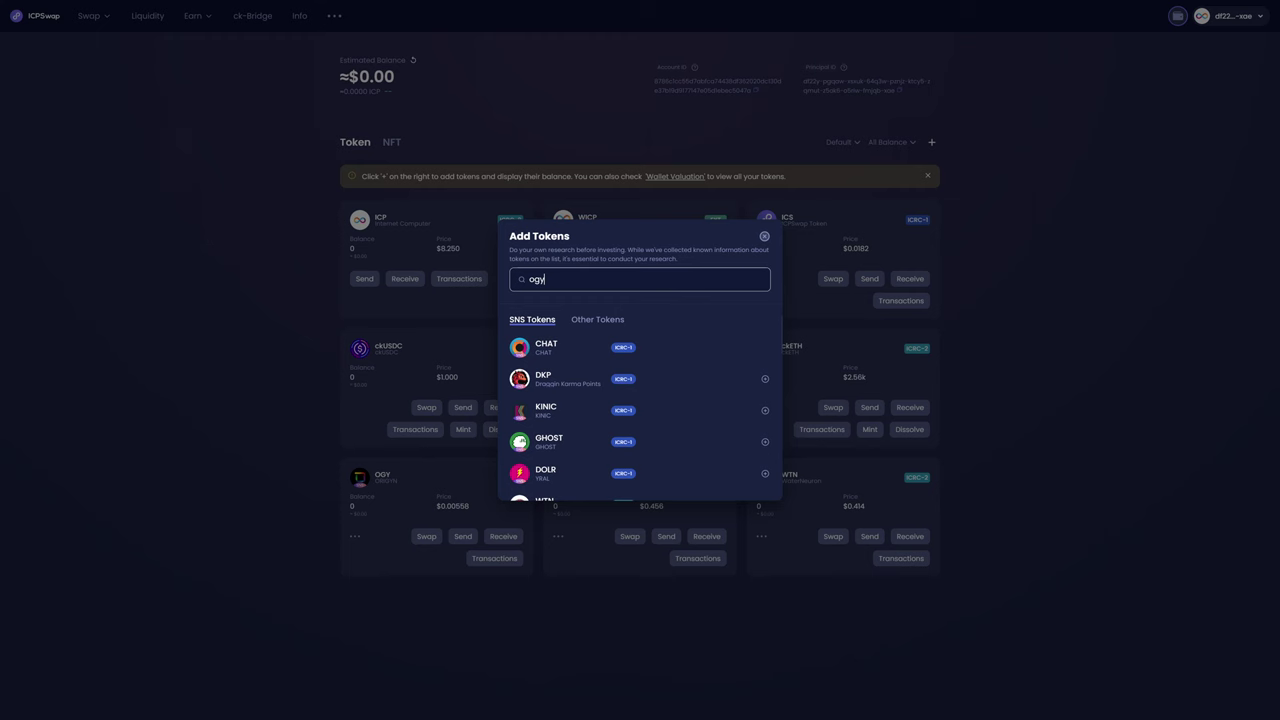
{"action": "key", "text": "BackSpace"}
{"action": "key", "text": "BackSpace"}
{"action": "type", "text": "rigin"}
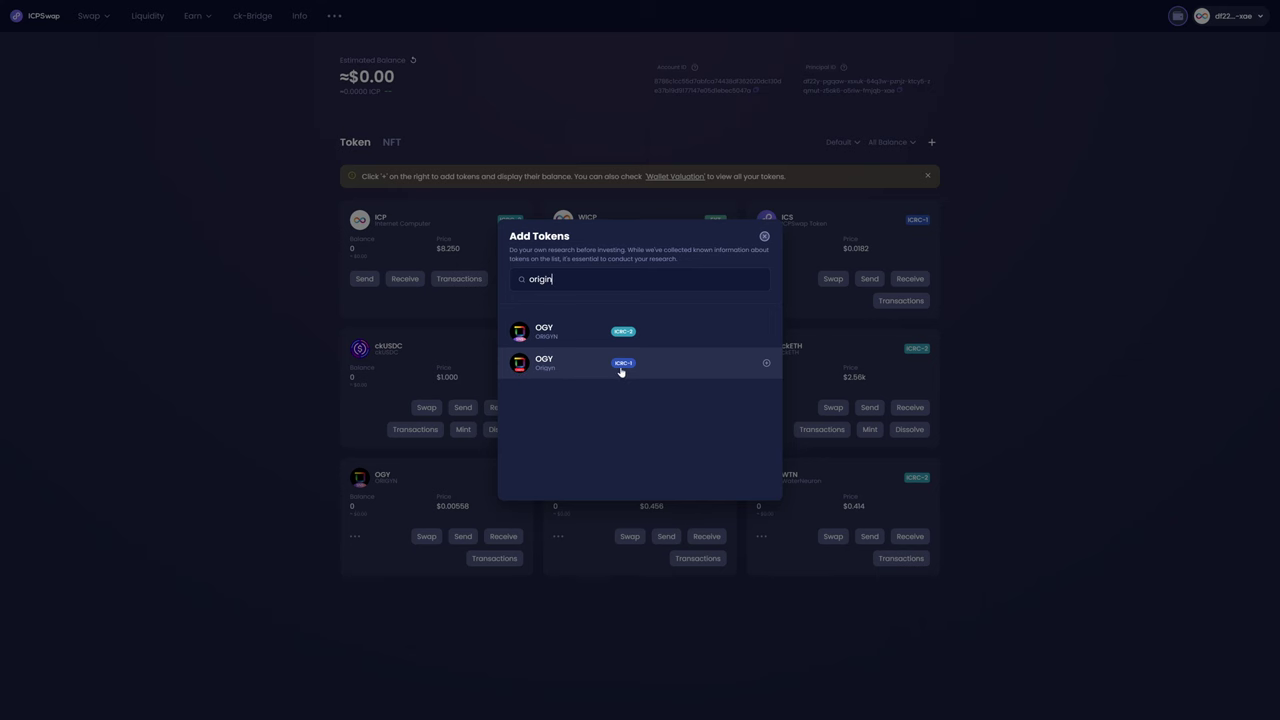
{"action": "left_click", "coordinate": [766, 364]}
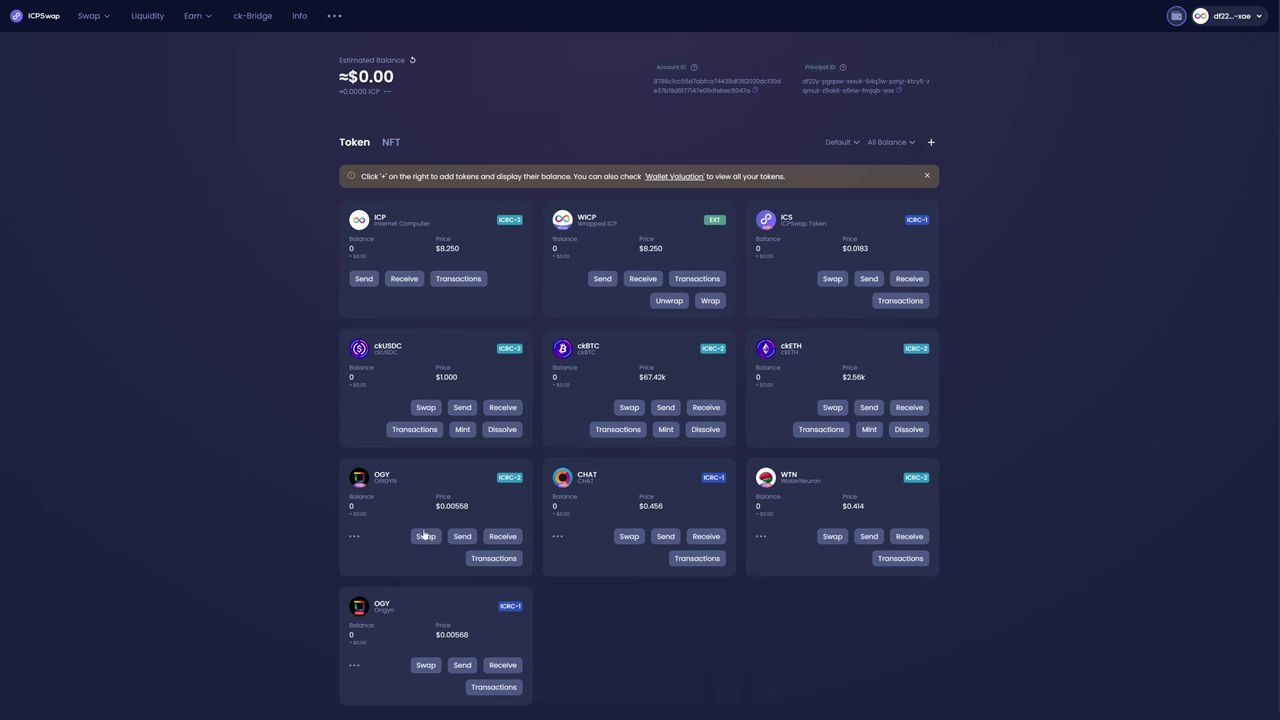
Open the Pro mode swap page and set the receiving token to the ICRC-1 OGY token.
{"action": "mouse_move", "coordinate": [90, 16]}
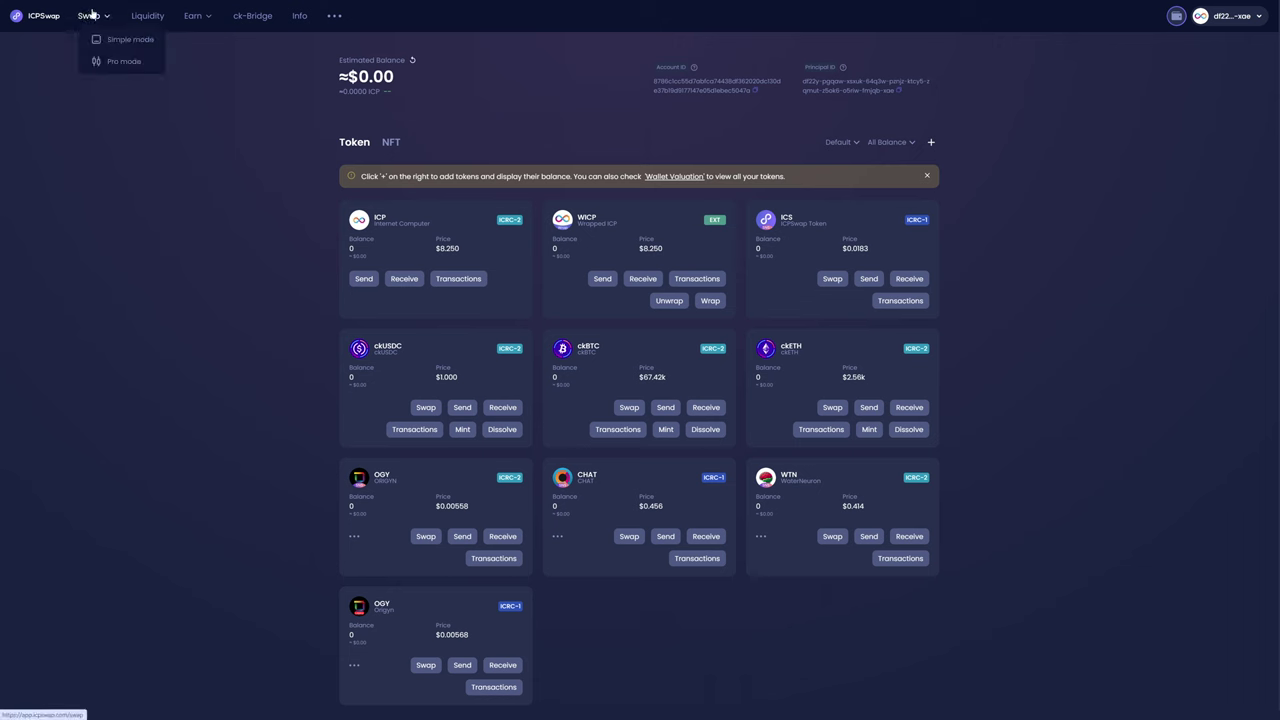
{"action": "left_click", "coordinate": [124, 62]}
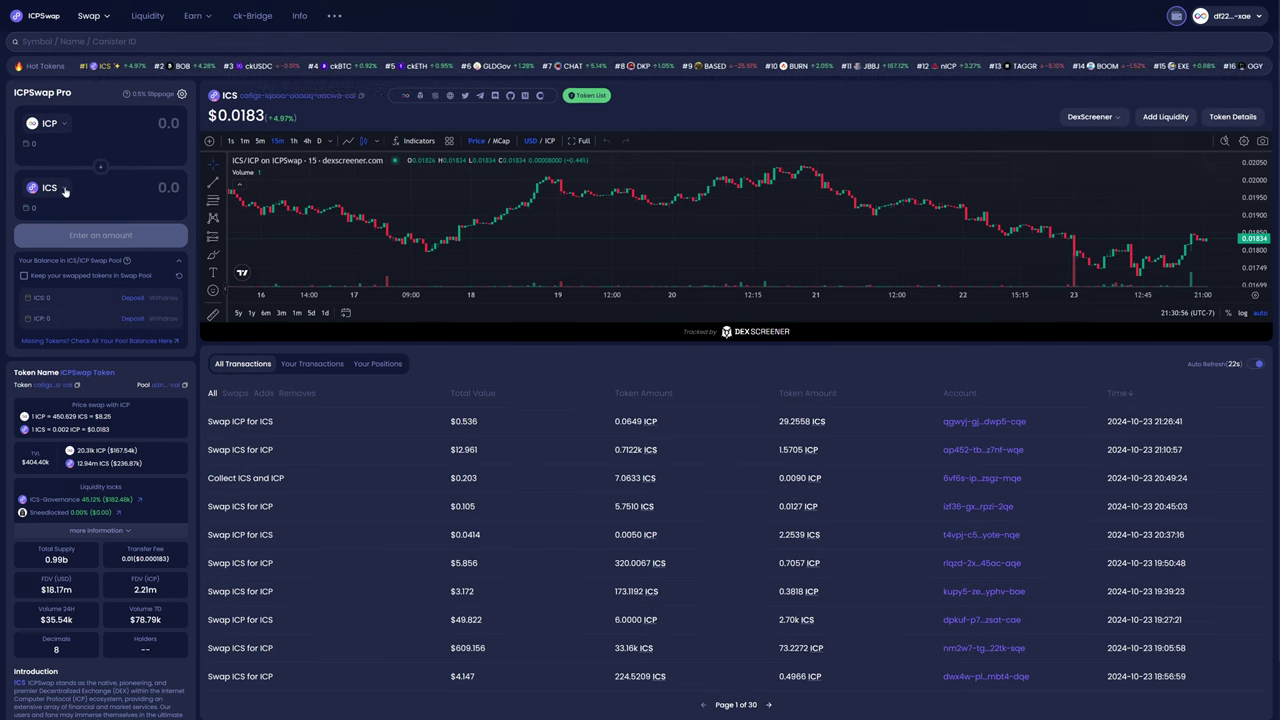
{"action": "left_click", "coordinate": [50, 188]}
{"action": "type", "text": "ogy"}
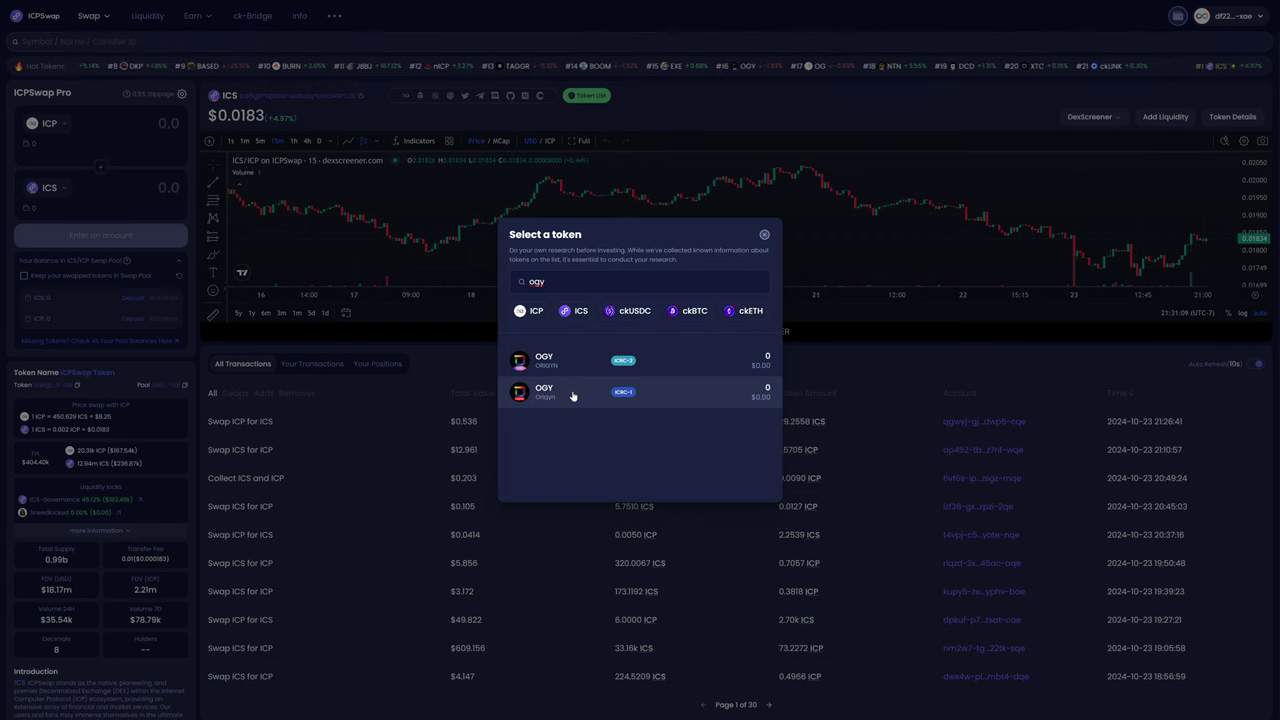
{"action": "left_click", "coordinate": [573, 393]}
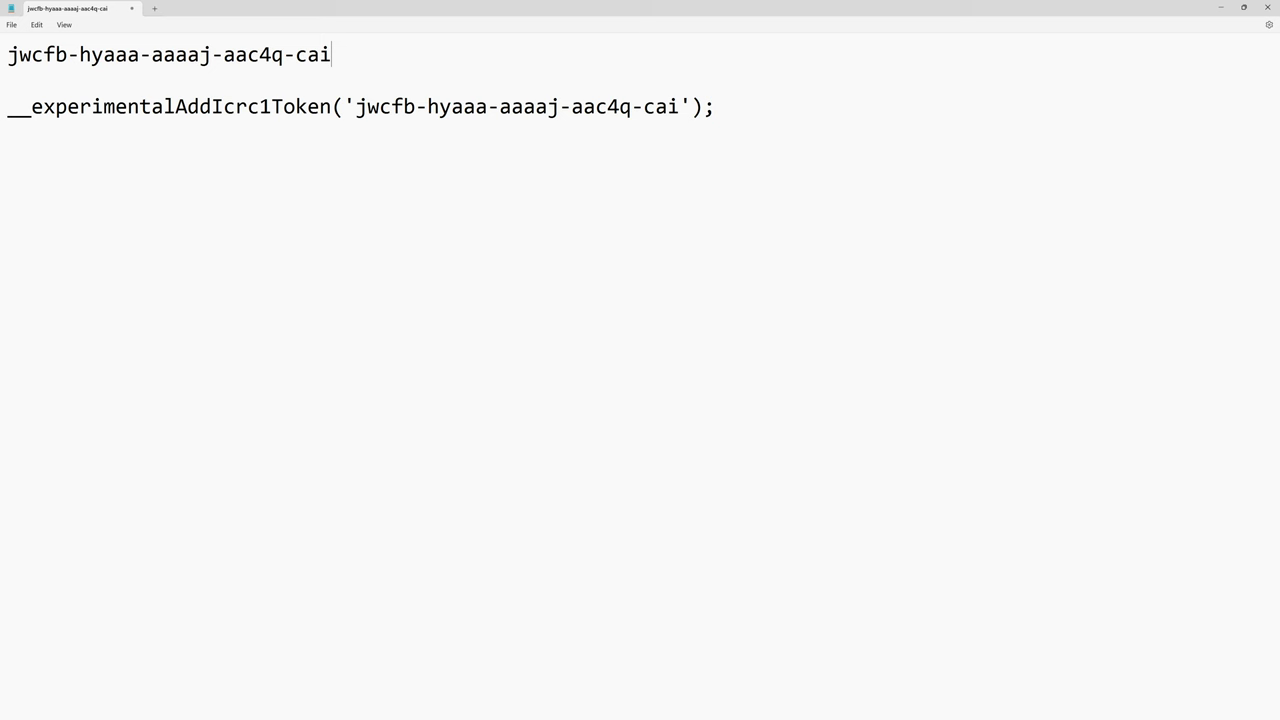
In Notepad, select the canister ID jwcfb-hyaaa-aaaaj-aac4q-cai on the first line to show it.
{"action": "key", "text": "Home"}
{"action": "key", "text": "ctrl+shift+Right"}
{"action": "key", "text": "ctrl+shift+Right"}
{"action": "key", "text": "ctrl+shift+Right"}
{"action": "key", "text": "ctrl+shift+Right"}
{"action": "key", "text": "ctrl+shift+Right"}
{"action": "key", "text": "ctrl+shift+Right"}
{"action": "key", "text": "ctrl+shift+Right"}
{"action": "key", "text": "ctrl+shift+Right"}
{"action": "key", "text": "ctrl+shift+Right"}
{"action": "key", "text": "ctrl+shift+Right"}
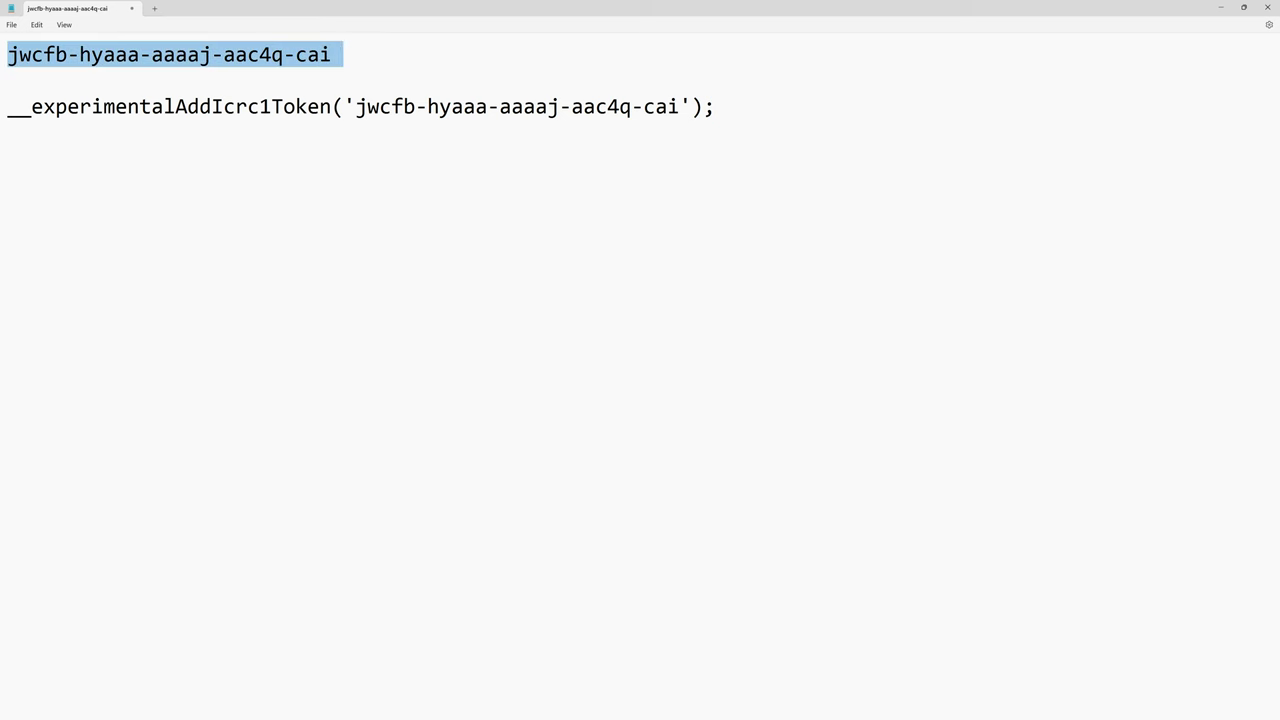
{"action": "key", "text": "shift+Left"}
{"action": "key", "text": "shift+Left"}
{"action": "key", "text": "shift+Left"}
{"action": "key", "text": "shift+Left"}
{"action": "key", "text": "shift+Left"}
{"action": "key", "text": "shift+Left"}
{"action": "key", "text": "shift+Left"}
{"action": "key", "text": "shift+Left"}
{"action": "key", "text": "shift+Left"}
{"action": "key", "text": "shift+Left"}
{"action": "key", "text": "shift+Left"}
{"action": "key", "text": "shift+Left"}
{"action": "key", "text": "shift+Left"}
{"action": "key", "text": "shift+Left"}
{"action": "key", "text": "shift+Left"}
{"action": "key", "text": "shift+Left"}
{"action": "key", "text": "shift+Left"}
{"action": "key", "text": "shift+Left"}
{"action": "key", "text": "shift+Left"}
{"action": "key", "text": "shift+Left"}
{"action": "key", "text": "shift+Right"}
{"action": "key", "text": "shift+Right"}
{"action": "key", "text": "shift+Right"}
{"action": "key", "text": "shift+Right"}
{"action": "key", "text": "shift+Right"}
{"action": "key", "text": "shift+Right"}
{"action": "key", "text": "shift+Right"}
{"action": "key", "text": "shift+Right"}
{"action": "key", "text": "shift+Right"}
{"action": "key", "text": "shift+Right"}
{"action": "key", "text": "shift+Right"}
{"action": "key", "text": "shift+Right"}
{"action": "key", "text": "shift+Right"}
{"action": "key", "text": "shift+Right"}
{"action": "key", "text": "shift+Right"}
{"action": "key", "text": "shift+Right"}
{"action": "key", "text": "shift+Right"}
{"action": "key", "text": "shift+Right"}
{"action": "key", "text": "shift+Right"}
{"action": "key", "text": "shift+Right"}
{"action": "key", "text": "shift+Left"}
Highlight the whole __experimentalAddIcrc1Token('jwcfb-hyaaa-aaaaj-aac4q-cai'); command, and highlight the canister ID between its quotes.
{"action": "key", "text": "Down"}
{"action": "key", "text": "Down"}
{"action": "key", "text": "Home"}
{"action": "key", "text": "shift+Right"}
{"action": "key", "text": "shift+Right"}
{"action": "key", "text": "shift+Right"}
{"action": "key", "text": "shift+Right"}
{"action": "key", "text": "shift+Right"}
{"action": "key", "text": "shift+Right"}
{"action": "key", "text": "shift+Right"}
{"action": "key", "text": "shift+Right"}
{"action": "key", "text": "shift+Right"}
{"action": "key", "text": "shift+Right"}
{"action": "key", "text": "shift+Right"}
{"action": "key", "text": "shift+Right"}
{"action": "key", "text": "shift+Right"}
{"action": "key", "text": "shift+Right"}
{"action": "key", "text": "shift+Right"}
{"action": "key", "text": "shift+Right"}
{"action": "key", "text": "shift+Right"}
{"action": "key", "text": "shift+Right"}
{"action": "key", "text": "shift+Right"}
{"action": "key", "text": "shift+Right"}
{"action": "key", "text": "shift+Right"}
{"action": "key", "text": "shift+Right"}
{"action": "key", "text": "shift+Right"}
{"action": "key", "text": "Home"}
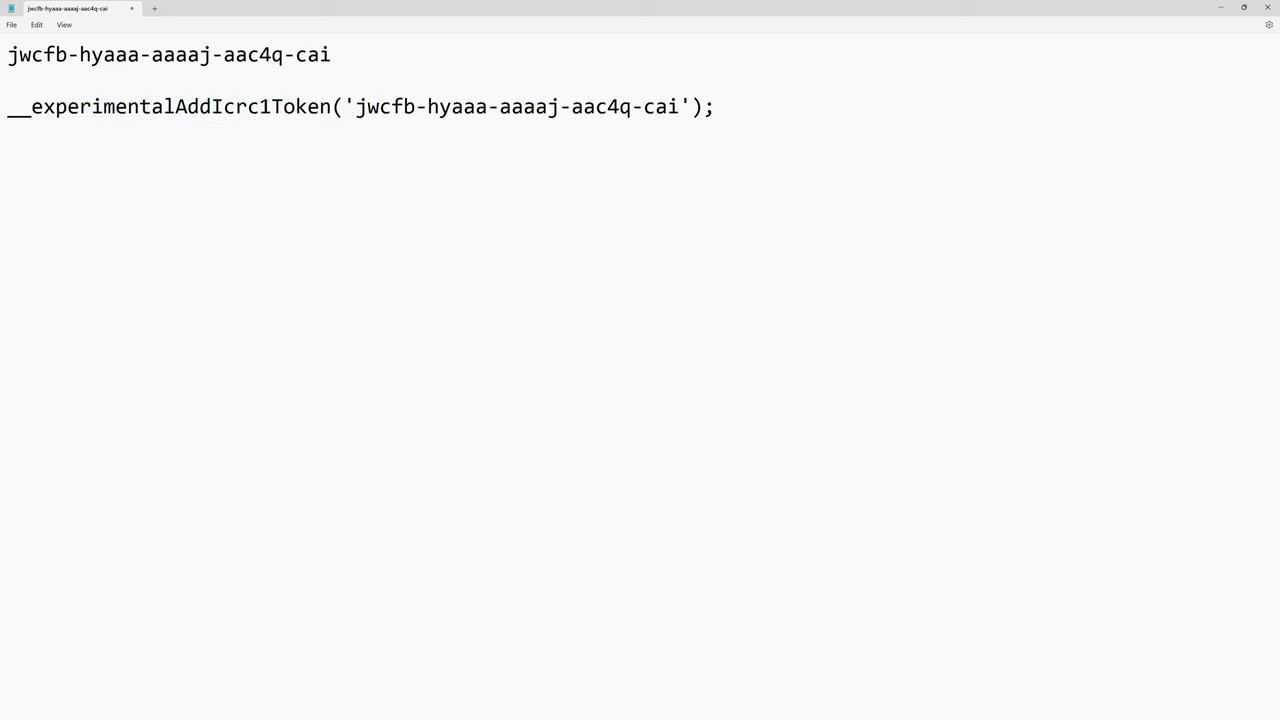
{"action": "key", "text": "shift+End"}
{"action": "key", "text": "shift+Left"}
{"action": "key", "text": "shift+Right"}
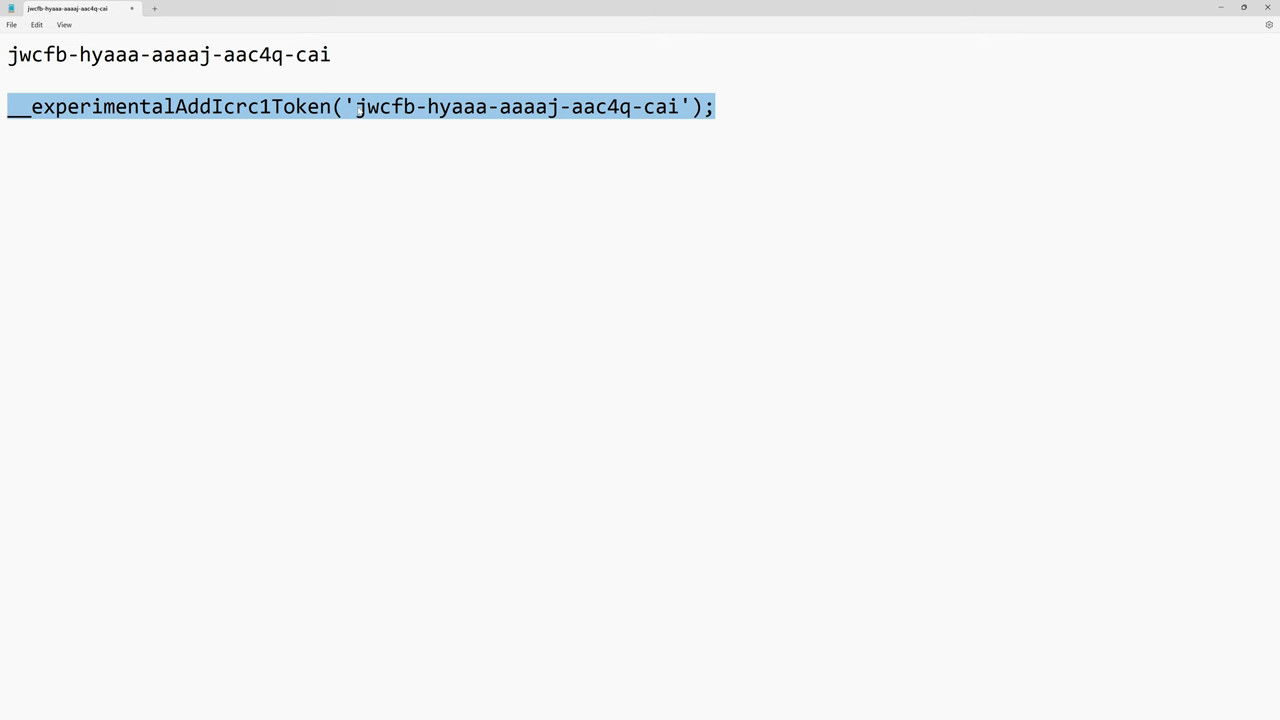
{"action": "left_click_drag", "start_coordinate": [355, 106], "coordinate": [680, 106]}
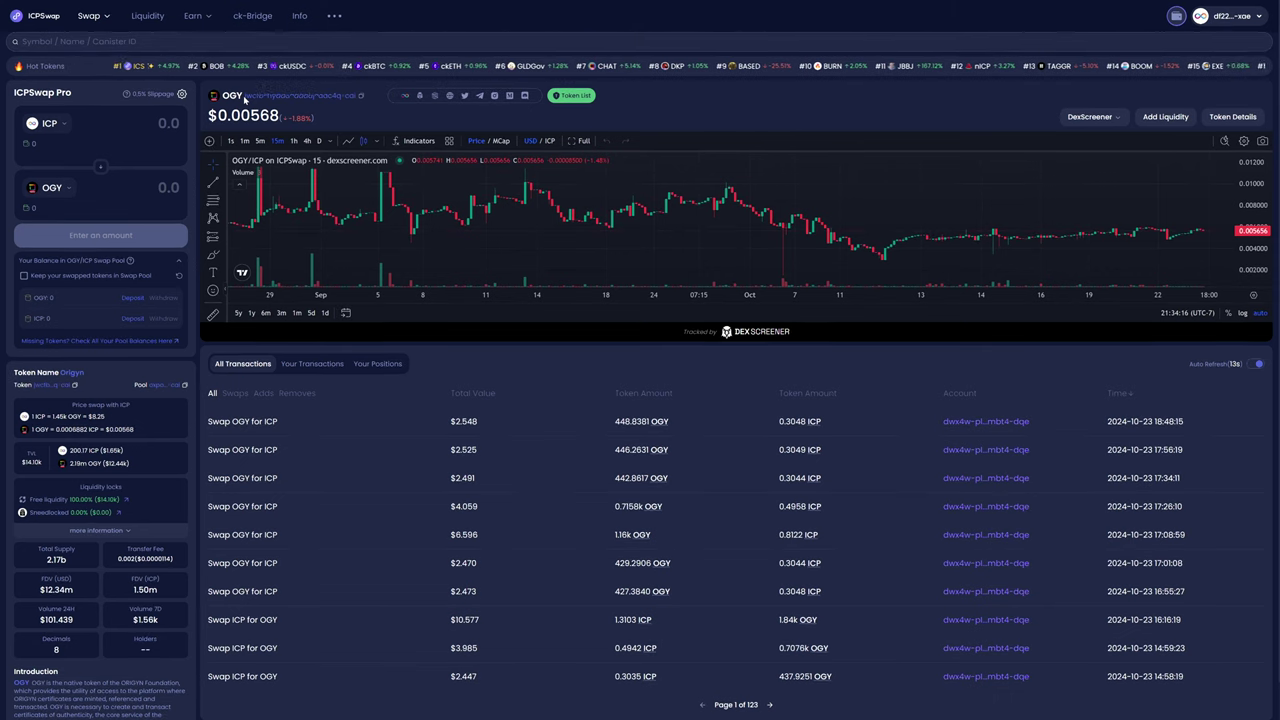
In ICPSwap, highlight the canister ID beside the OGY token name and open the receiving token's selection list.
{"action": "left_click_drag", "start_coordinate": [322, 103], "coordinate": [360, 99]}
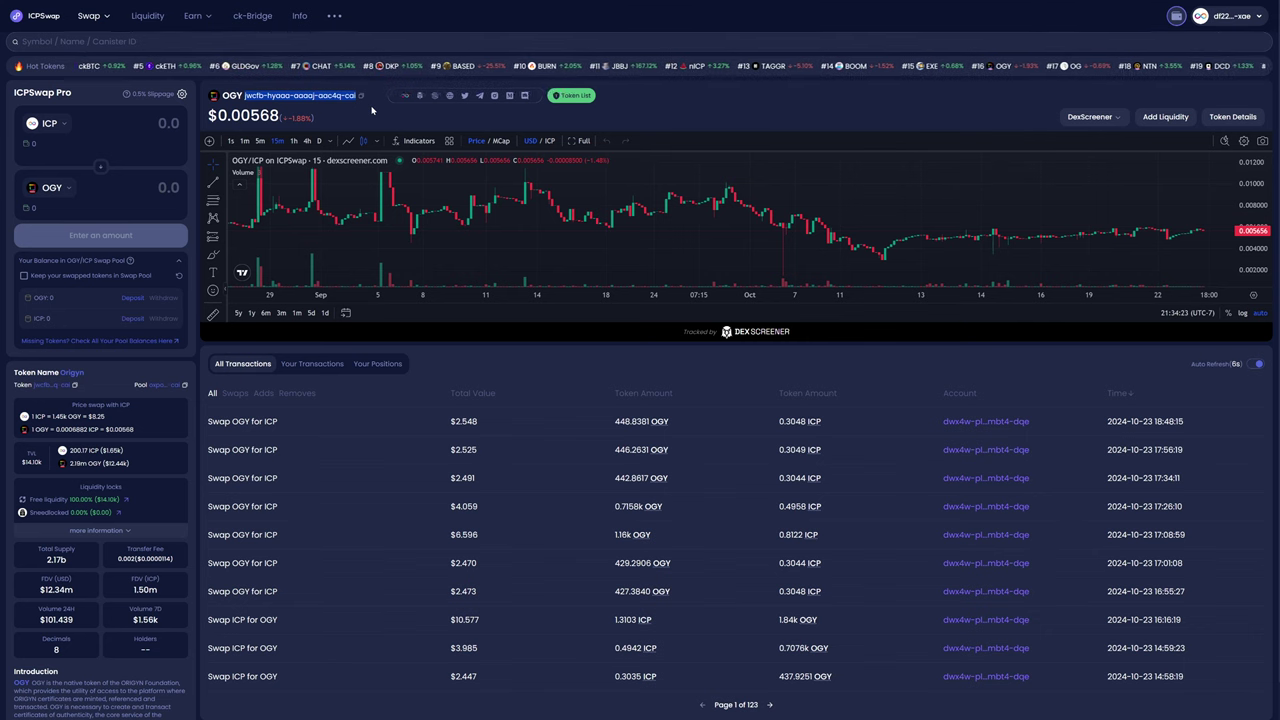
{"action": "left_click", "coordinate": [65, 190]}
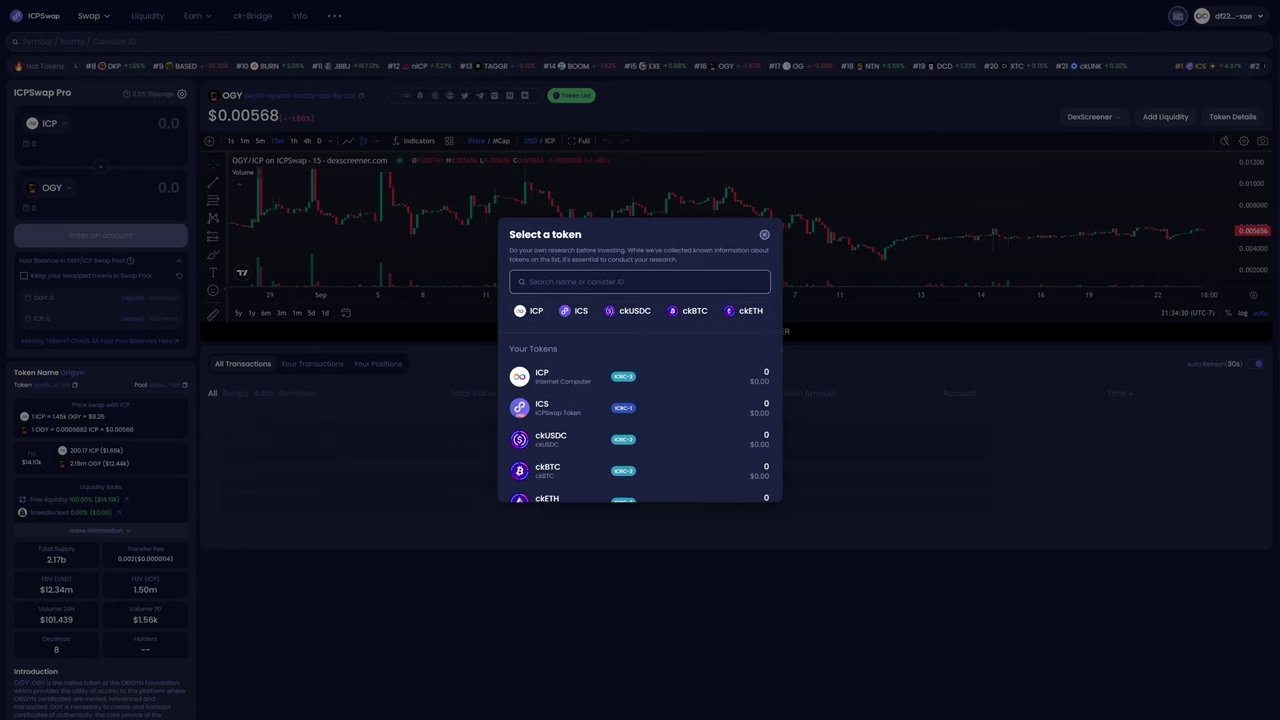
Copy the full __experimentalAddIcrc1Token command from Notepad and paste it into the Network Nervous System page's developer console.
{"action": "key", "text": "alt+Tab"}
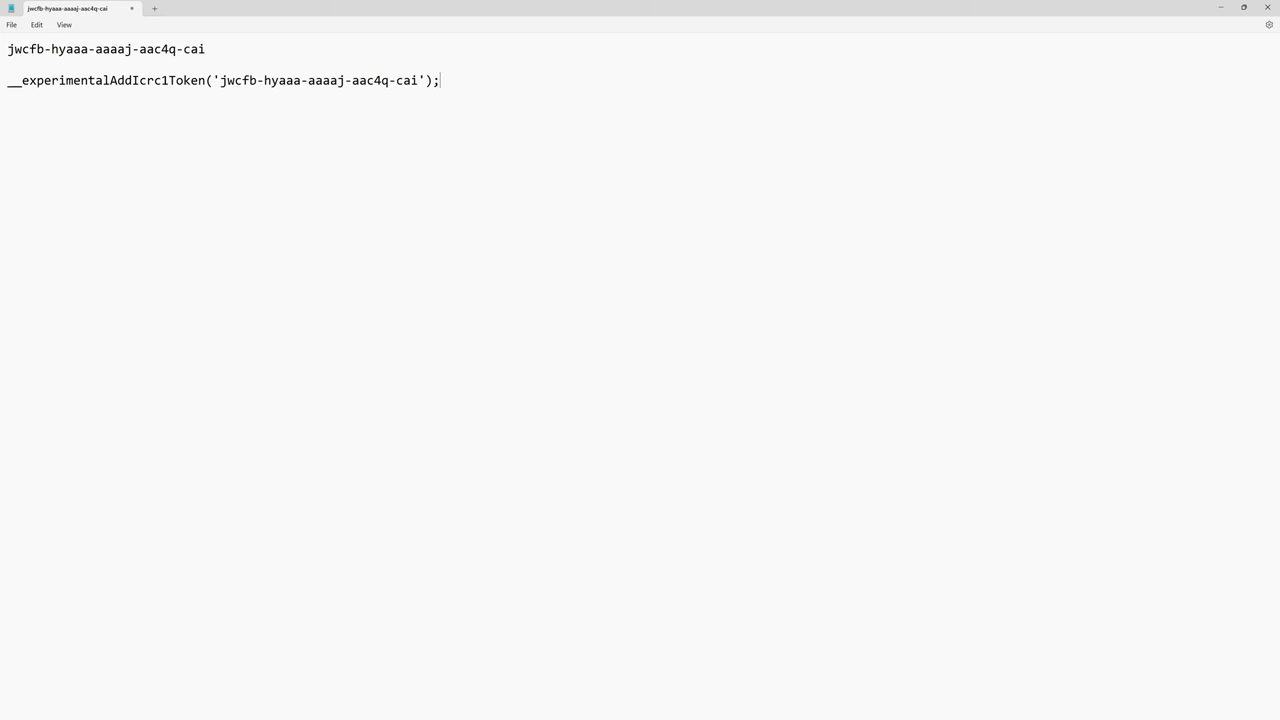
{"action": "triple_click", "coordinate": [316, 84]}
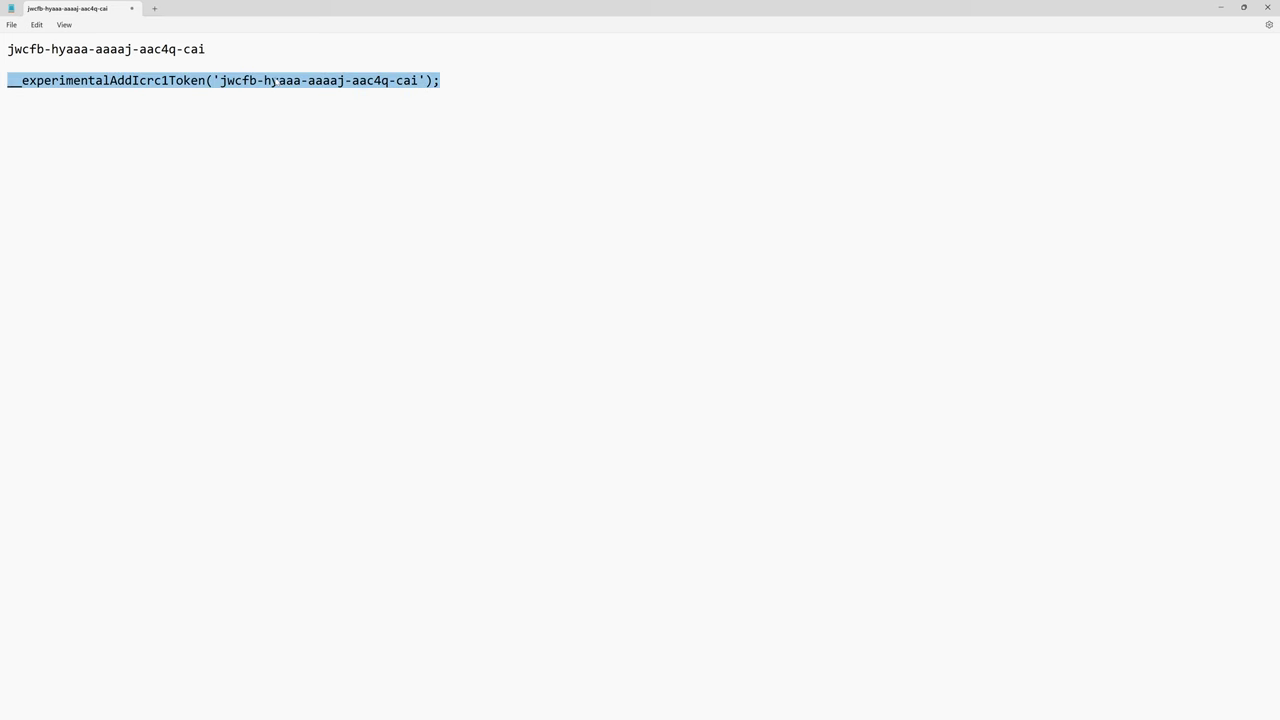
{"action": "right_click", "coordinate": [276, 80]}
{"action": "left_click", "coordinate": [305, 131]}
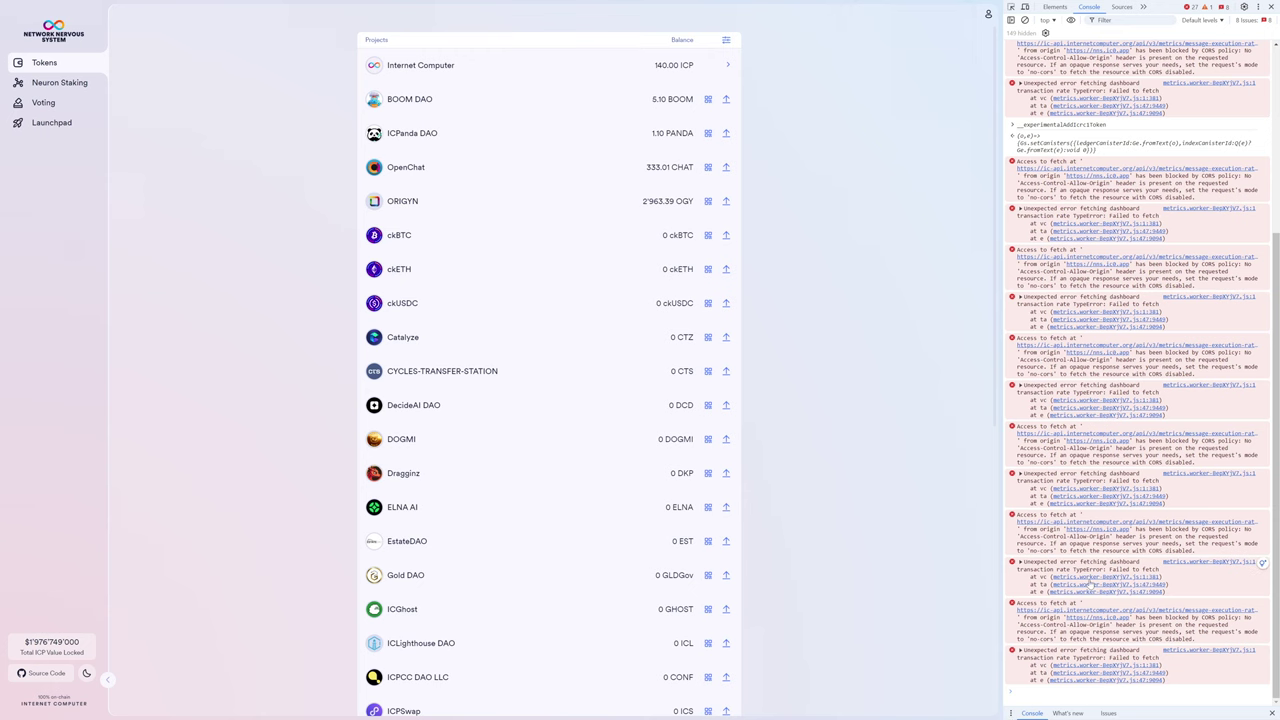
{"action": "key", "text": "ctrl+v"}
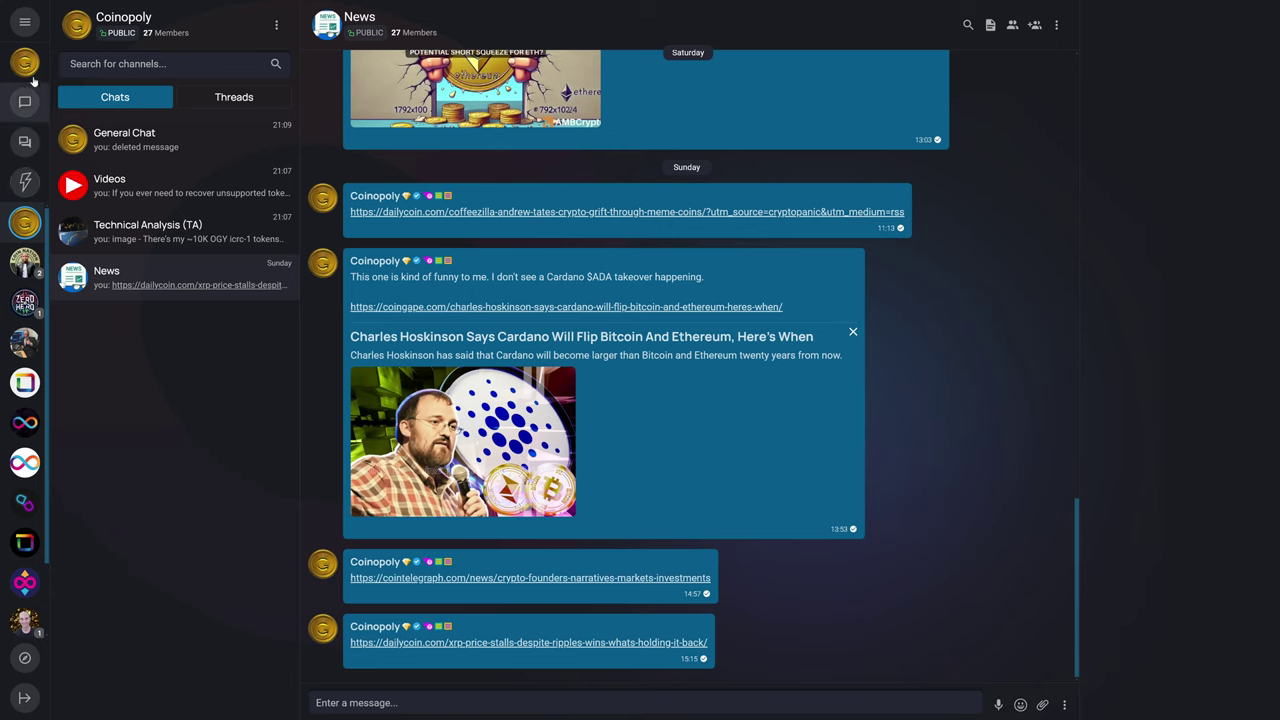
In OpenChat, open the wallet and show the receive details for the first OGY token.
{"action": "left_click", "coordinate": [26, 23]}
{"action": "left_click", "coordinate": [80, 20]}
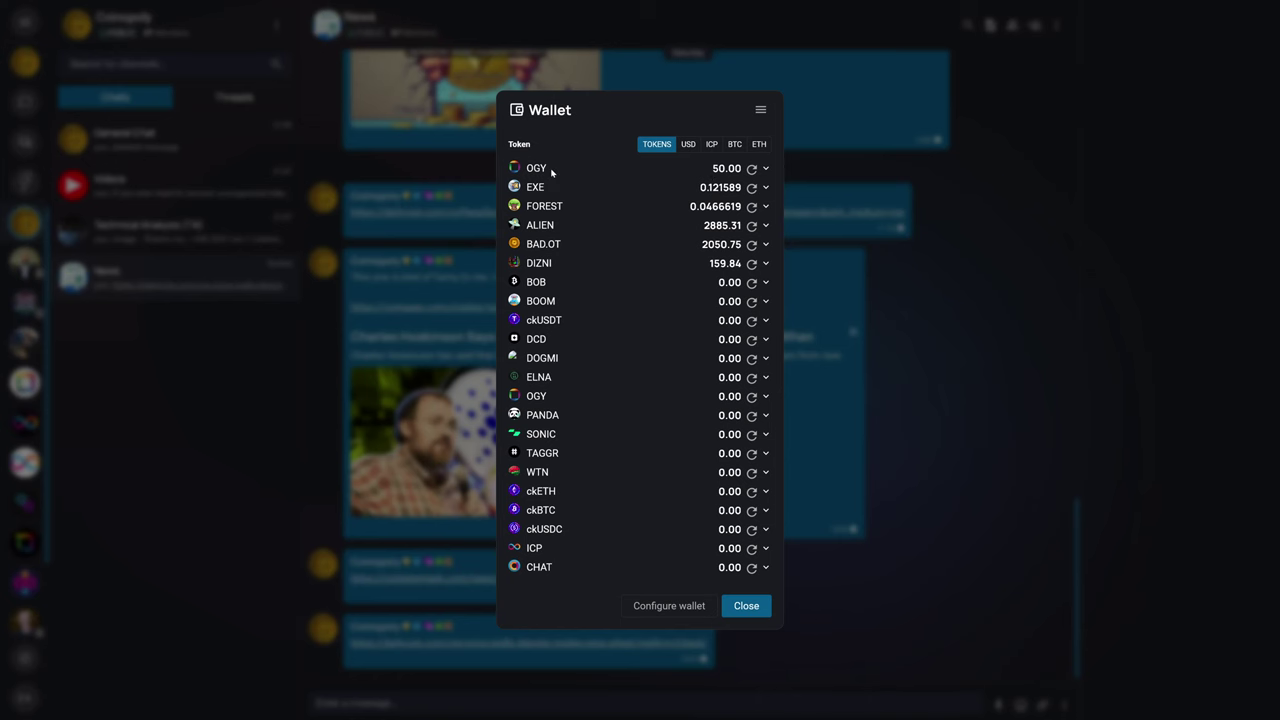
{"action": "left_click", "coordinate": [766, 169]}
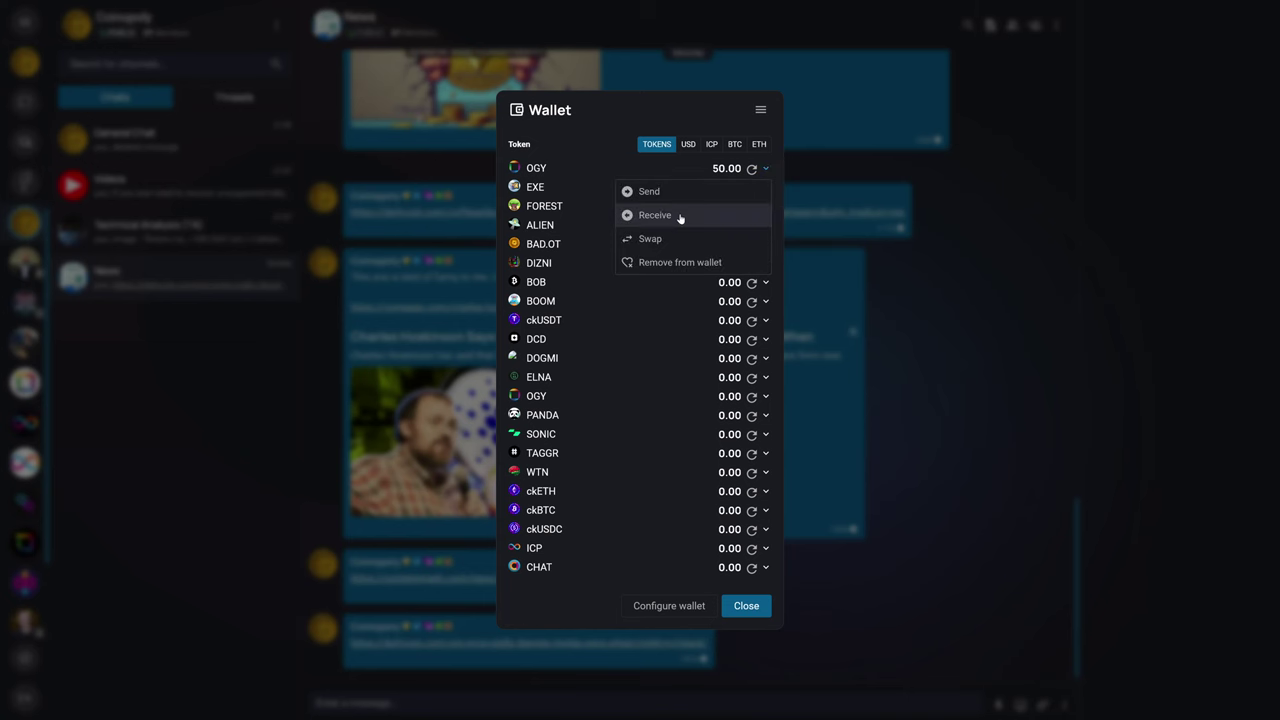
{"action": "left_click", "coordinate": [679, 216]}
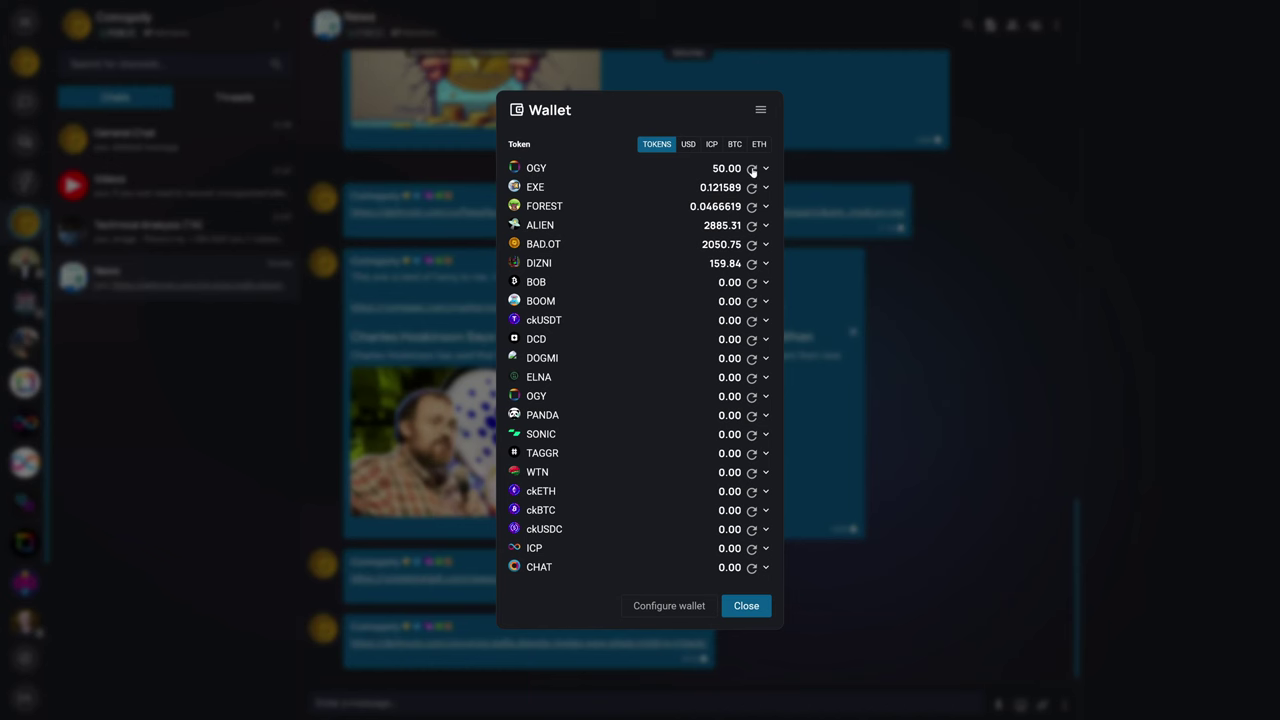
Refresh the first OGY token's balance and close the completed OGY to ICP swap dialog.
{"action": "left_click", "coordinate": [752, 169]}
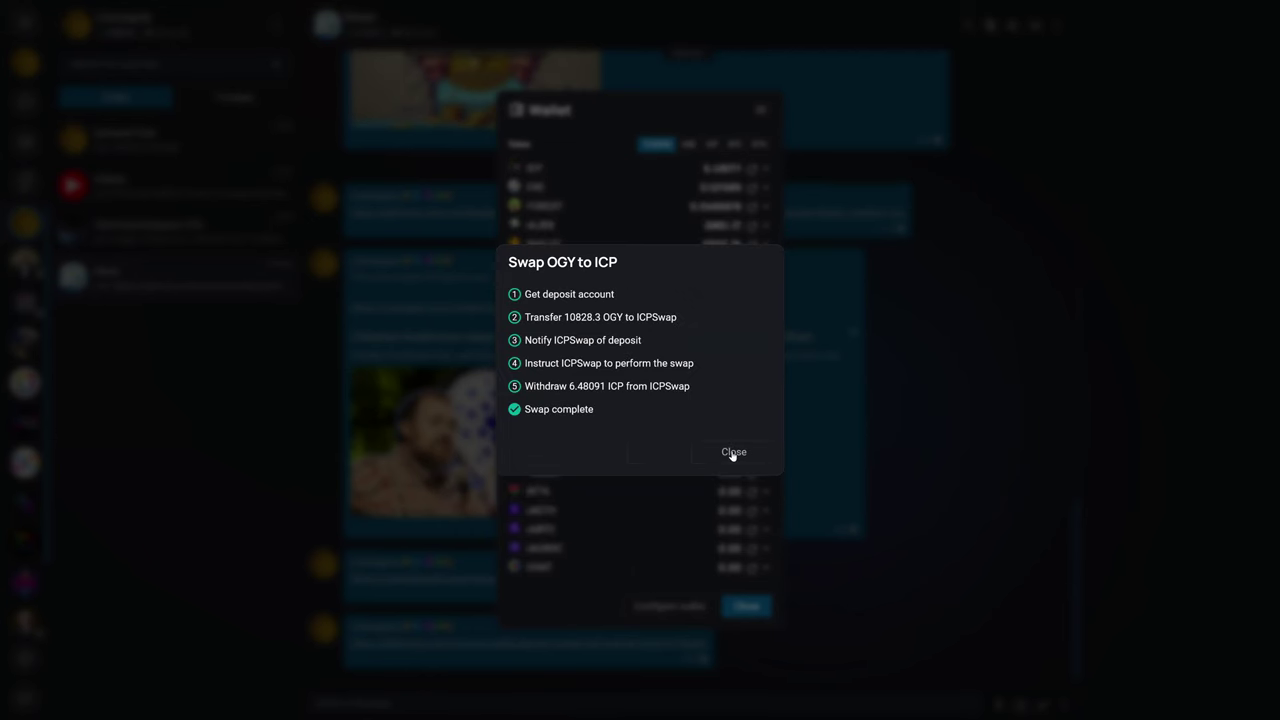
{"action": "left_click", "coordinate": [731, 451]}
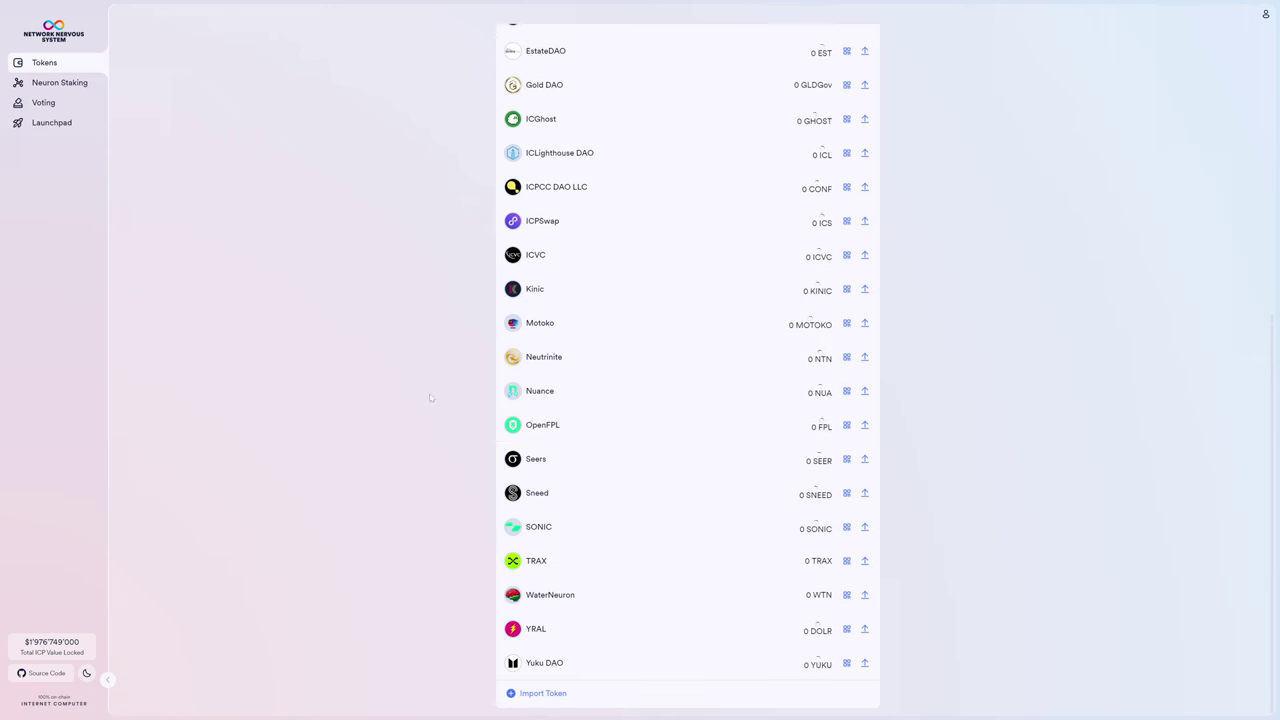
In the Network Nervous System token list, open the Internet Computer Main account and show its receive details.
{"action": "scroll", "coordinate": [432, 419], "scroll_direction": "up", "scroll_amount": 4}
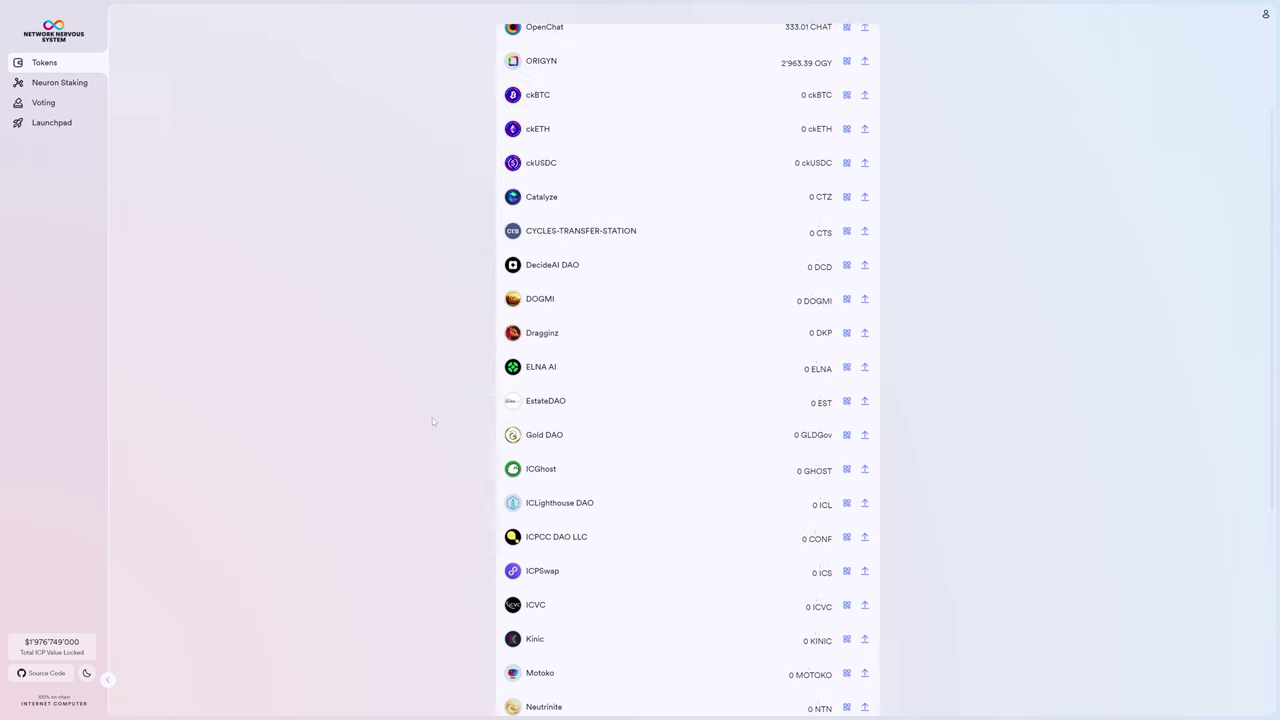
{"action": "scroll", "coordinate": [432, 419], "scroll_direction": "up", "scroll_amount": 2}
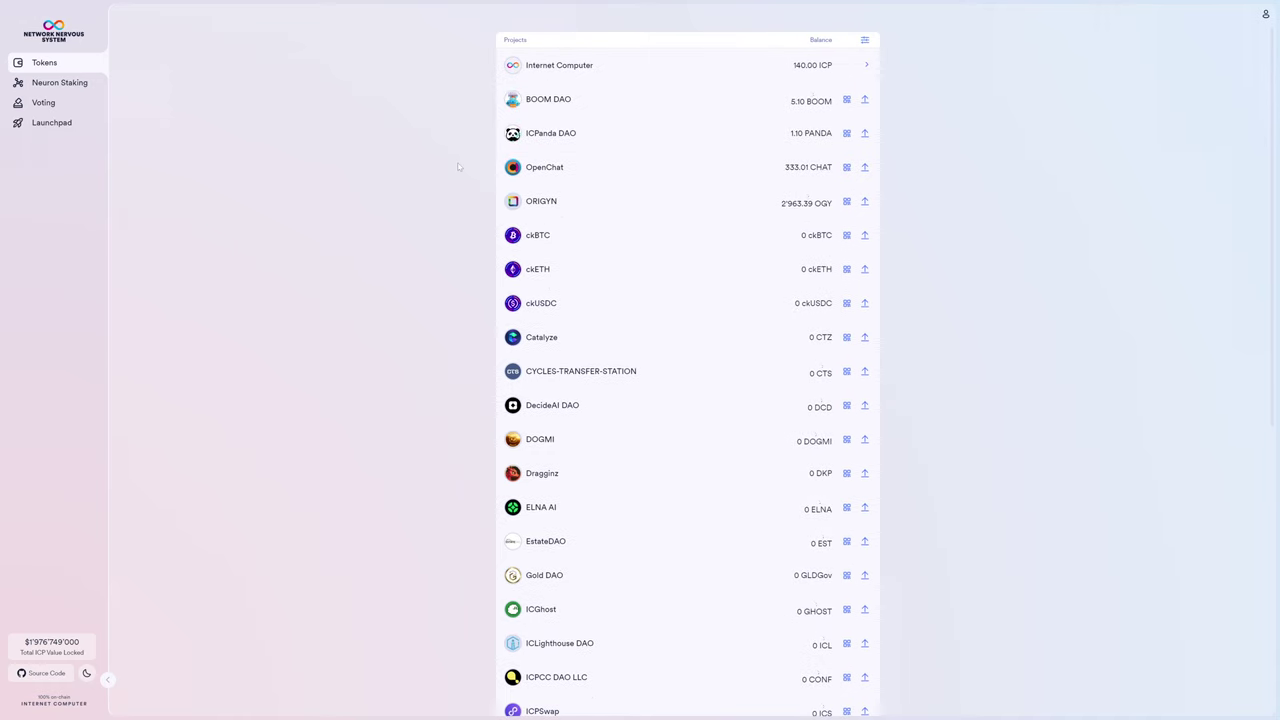
{"action": "scroll", "coordinate": [459, 167], "scroll_direction": "down", "scroll_amount": 4}
{"action": "scroll", "coordinate": [459, 167], "scroll_direction": "up", "scroll_amount": 4}
{"action": "left_click", "coordinate": [608, 66]}
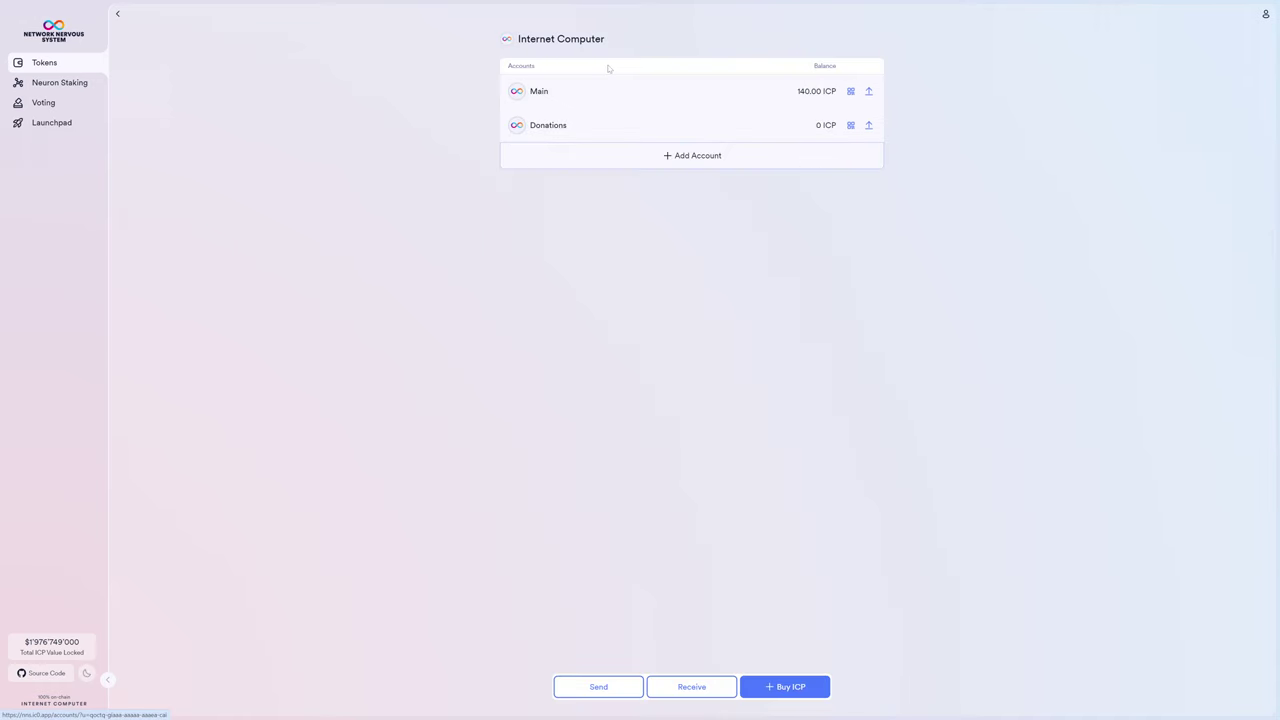
{"action": "left_click", "coordinate": [598, 93]}
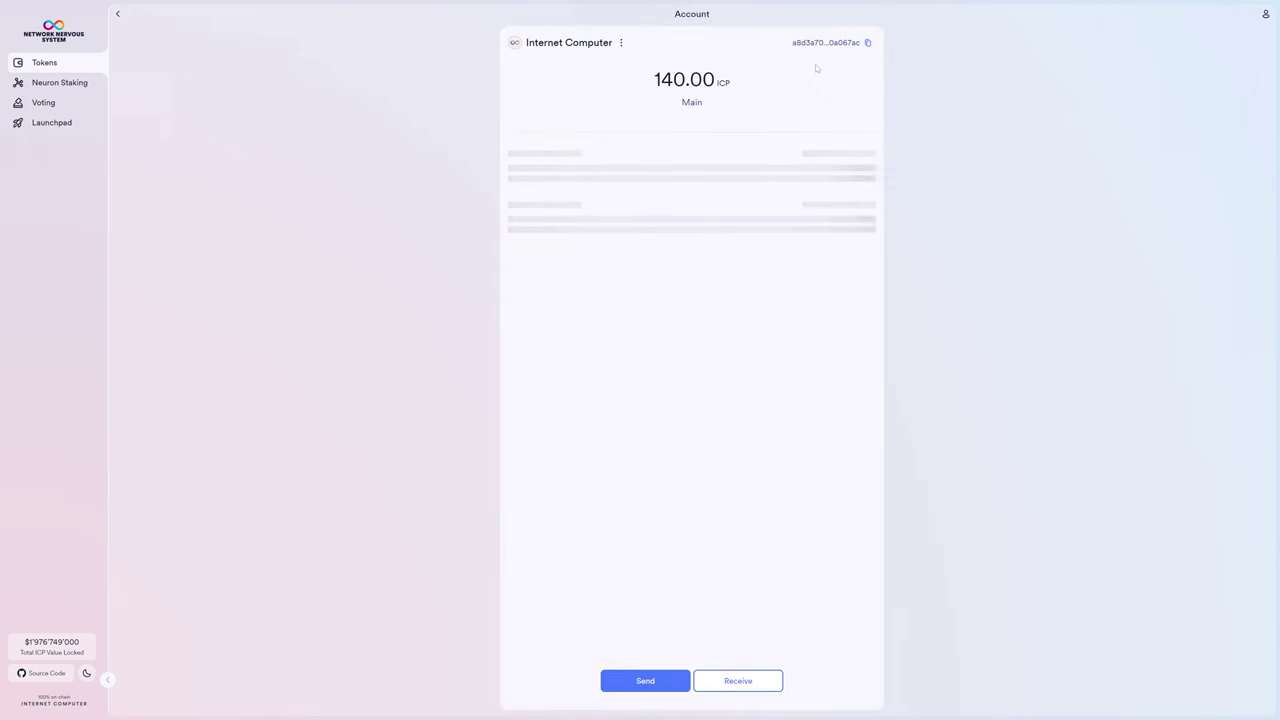
{"action": "left_click", "coordinate": [738, 680]}
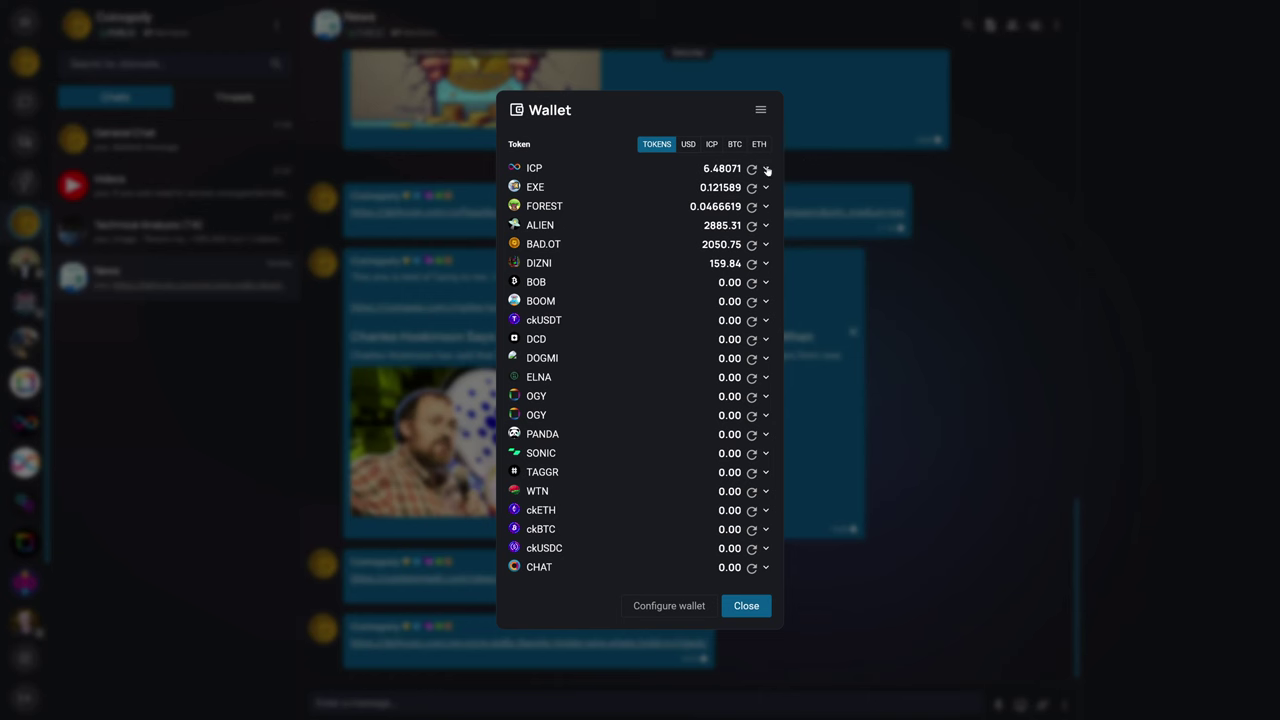
Open the ICP token's actions in the OpenChat wallet and return to the Tokens overview in the Network Nervous System.
{"action": "left_click", "coordinate": [766, 169]}
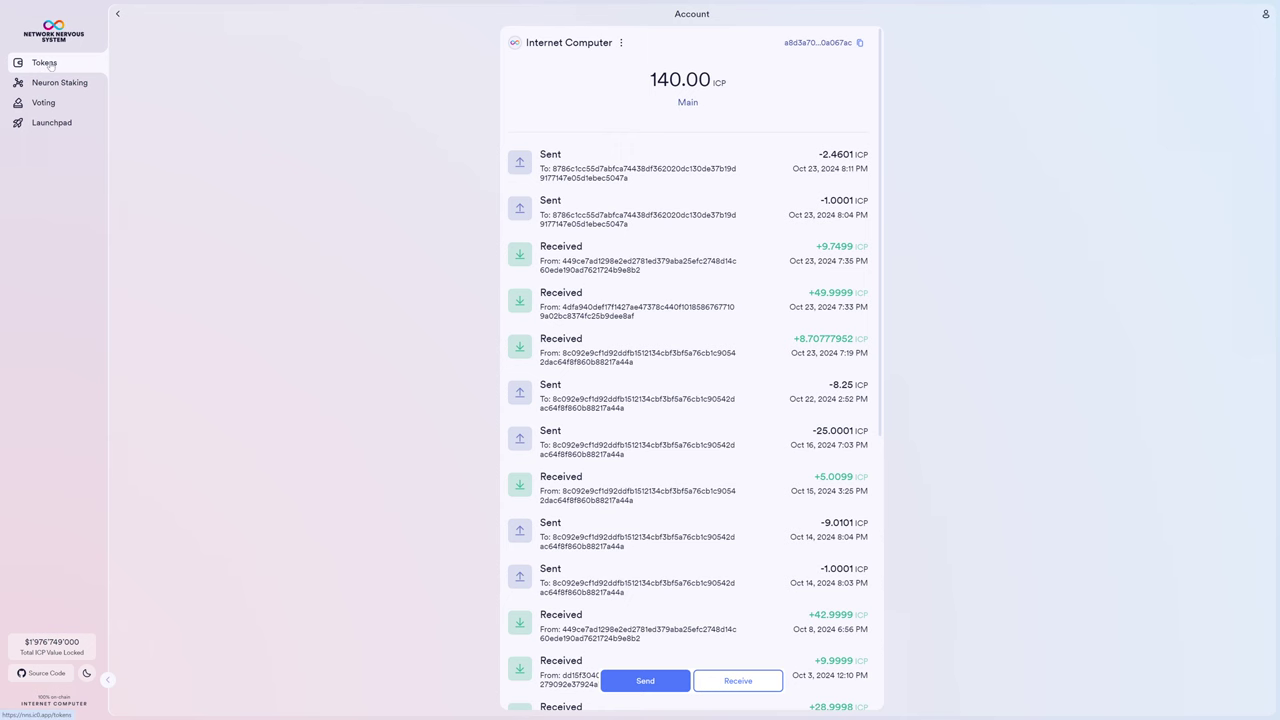
{"action": "left_click", "coordinate": [50, 65]}
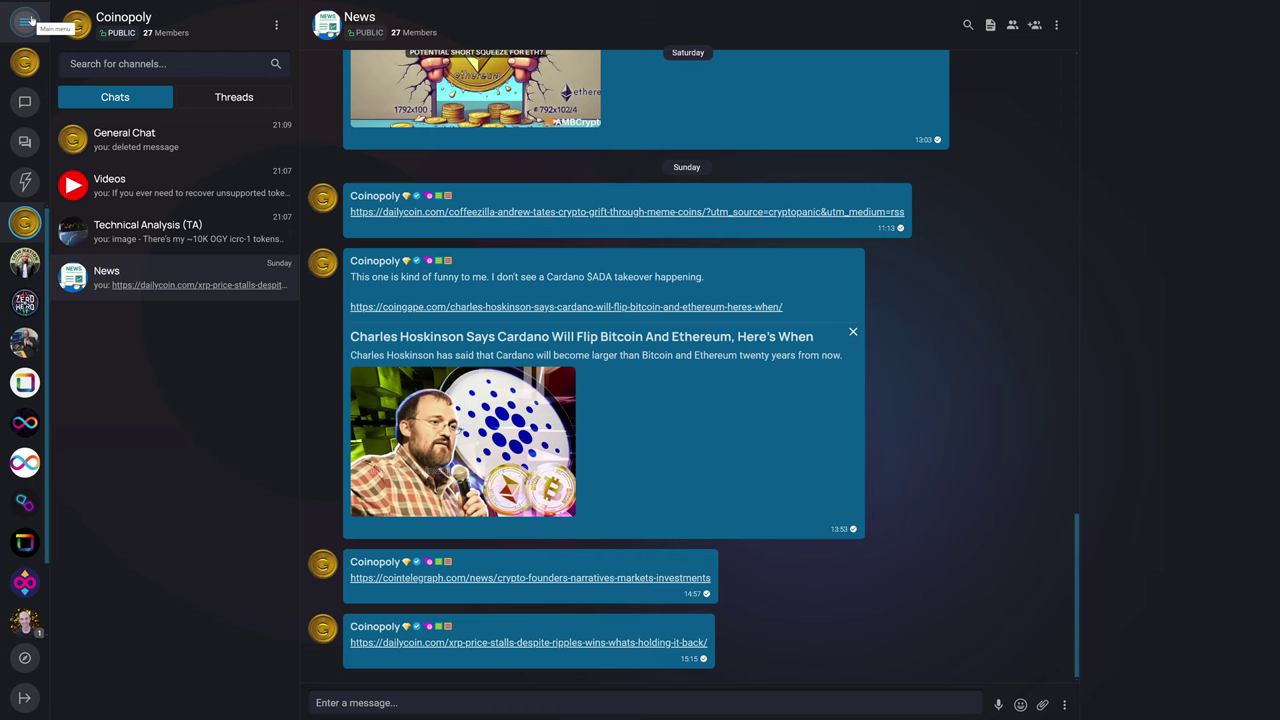
In OpenChat, open the wallet and view the actions available for the first OGY token.
{"action": "left_click", "coordinate": [26, 20]}
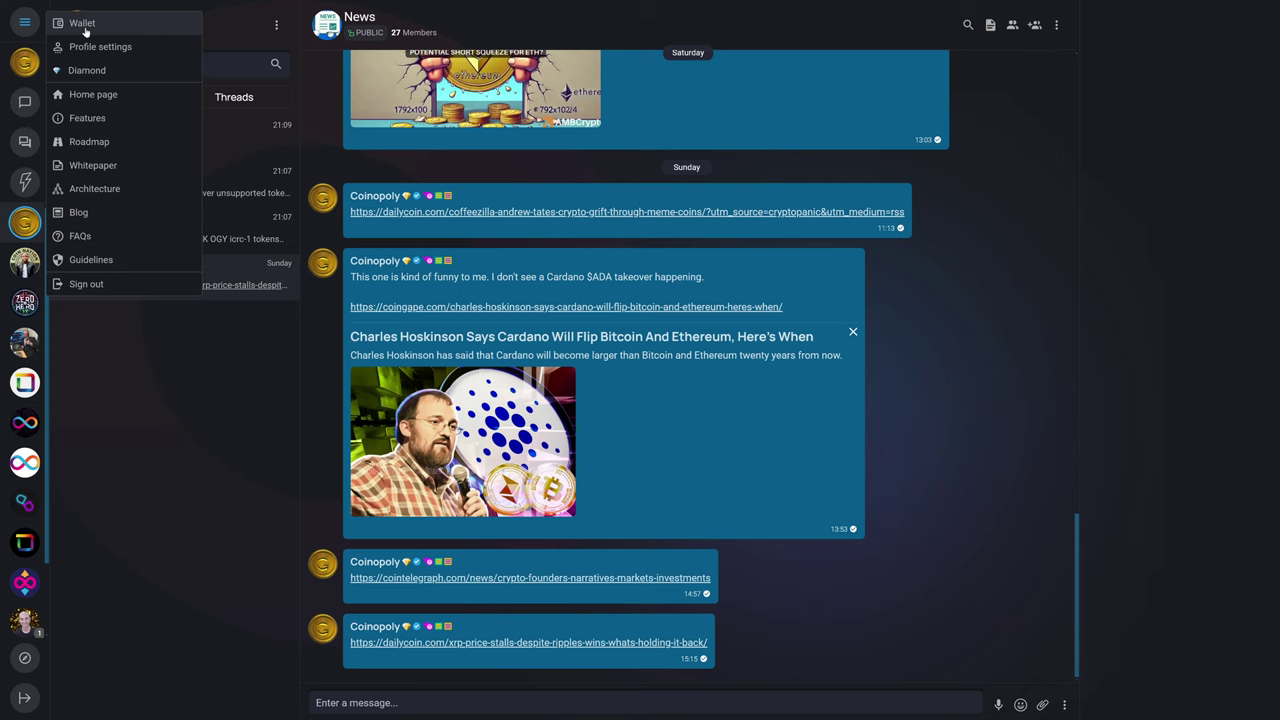
{"action": "left_click", "coordinate": [82, 23]}
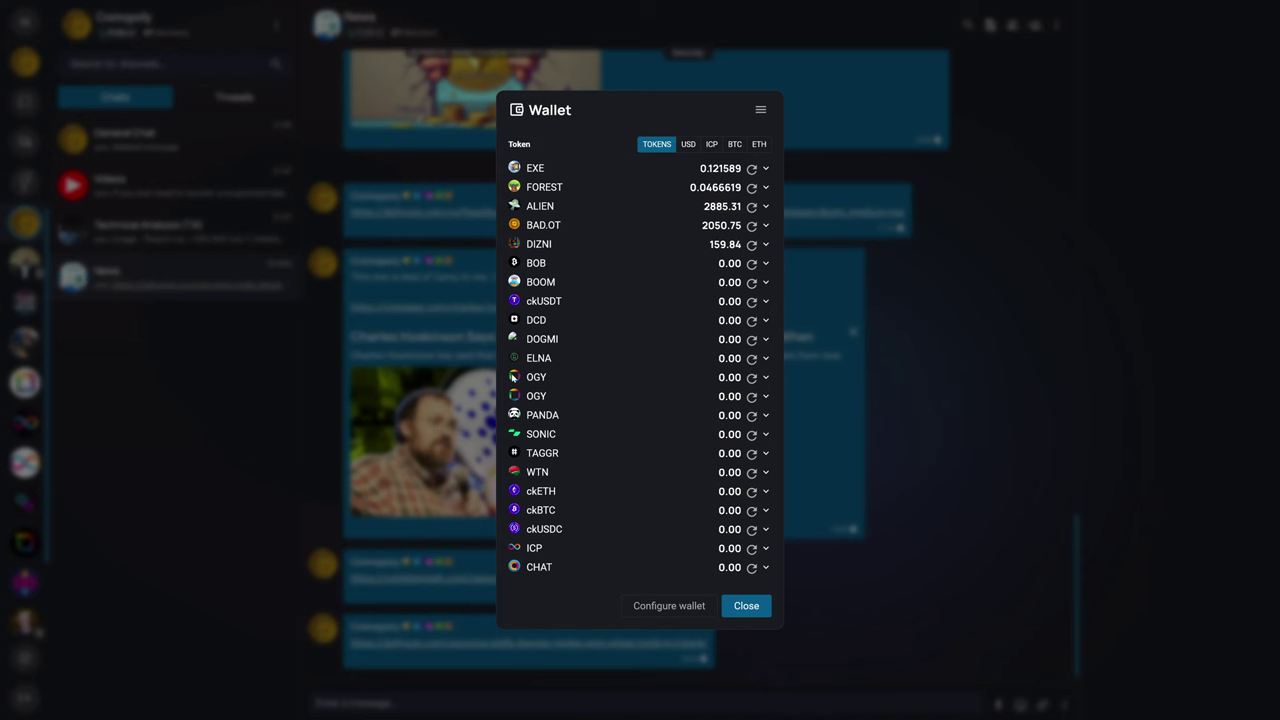
{"action": "left_click", "coordinate": [766, 377]}
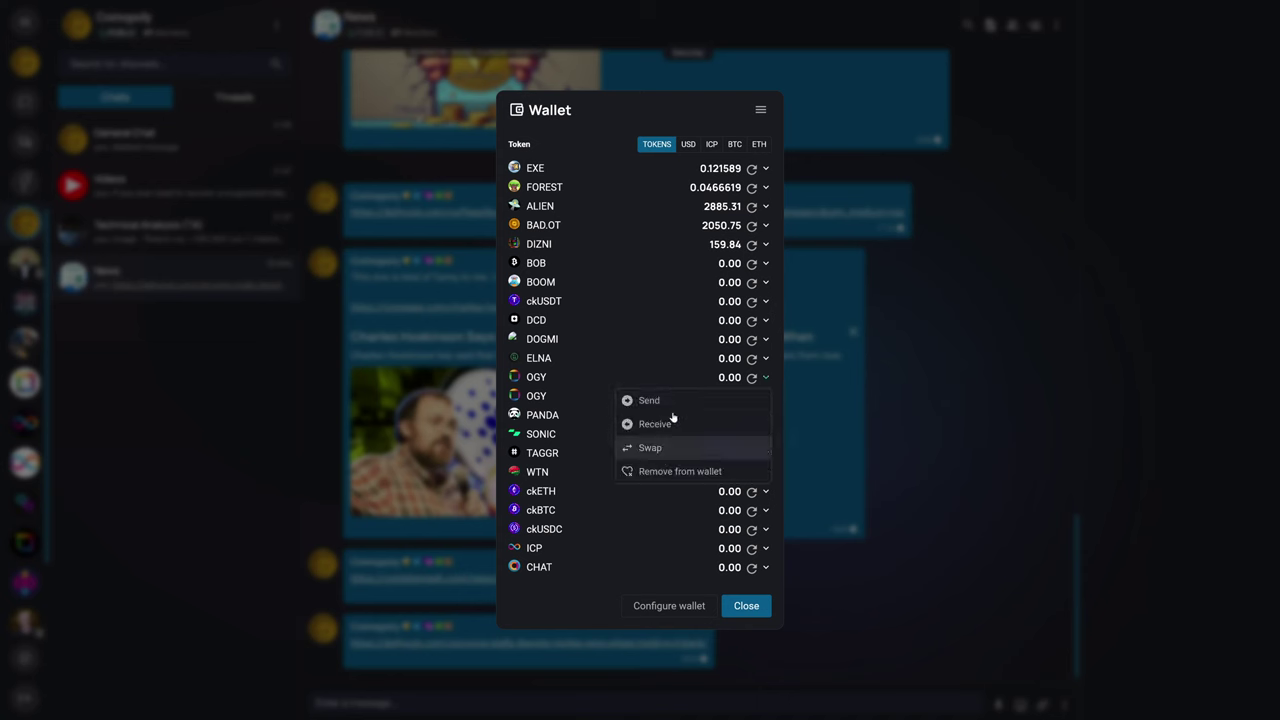
{"action": "left_click", "coordinate": [766, 378]}
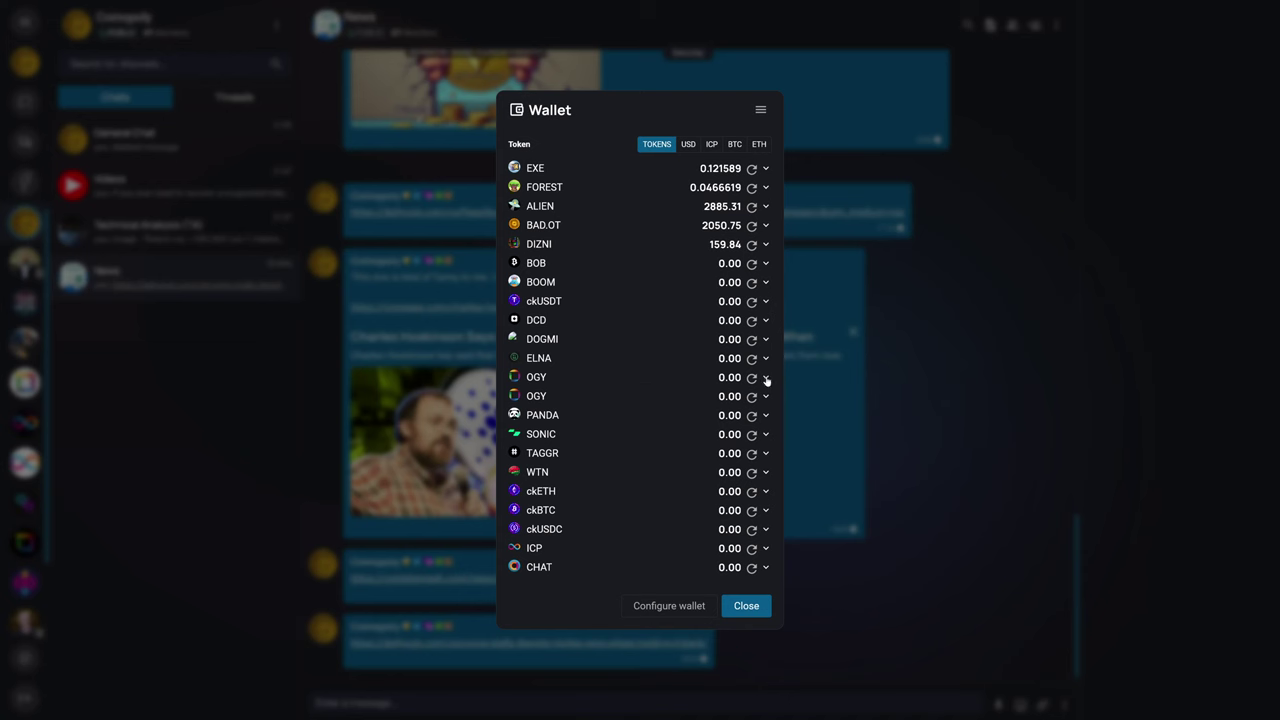